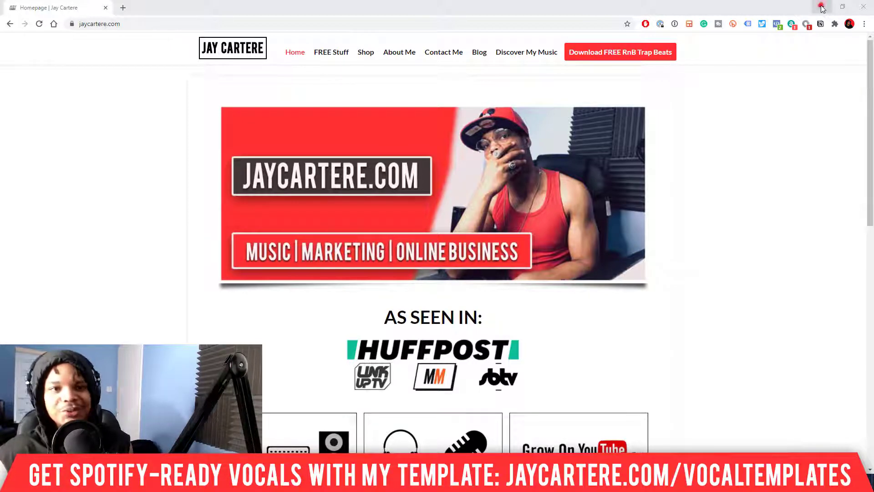
- Switch to the Studio One song and look through the lead vocal takes, doubles, ad libs and beat stems
click(822, 8)
scroll(305, 50, down, 2)
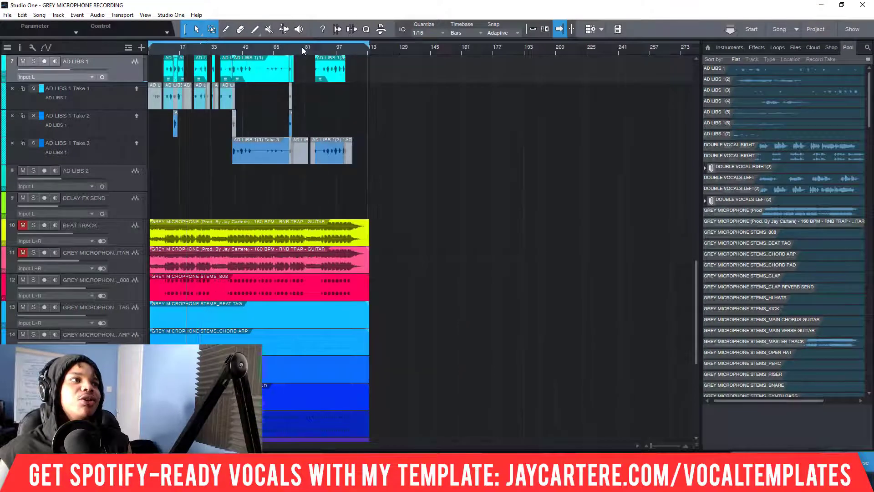
scroll(672, 367, up, 10)
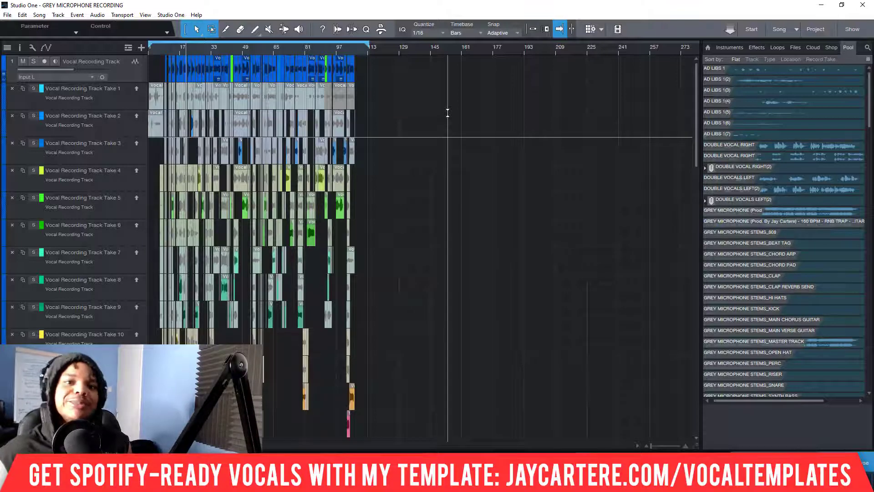
scroll(448, 113, down, 3)
scroll(447, 112, down, 8)
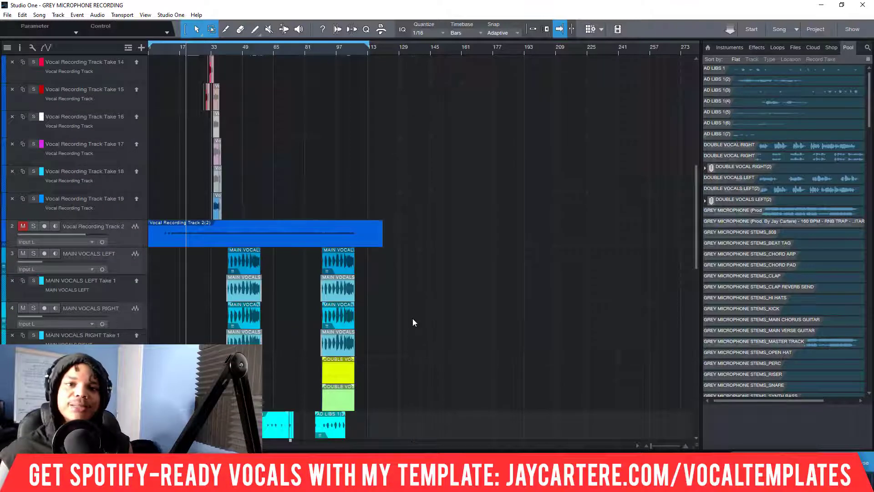
scroll(463, 310, down, 3)
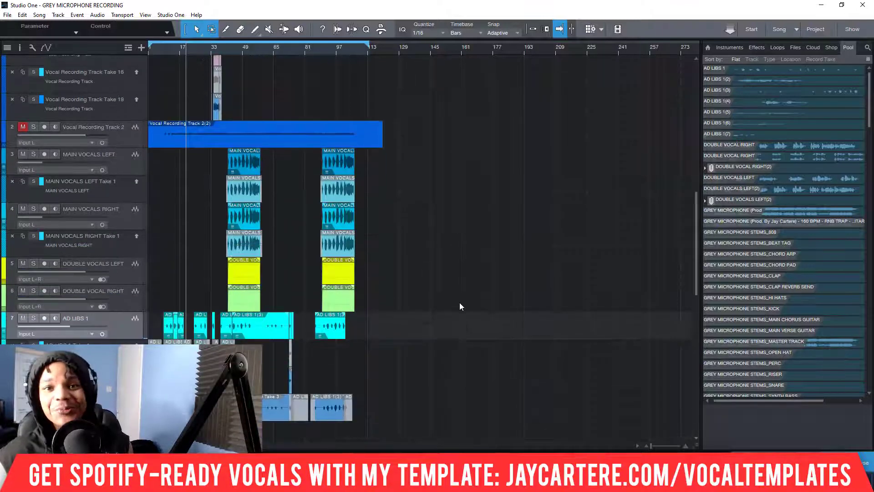
scroll(460, 303, up, 15)
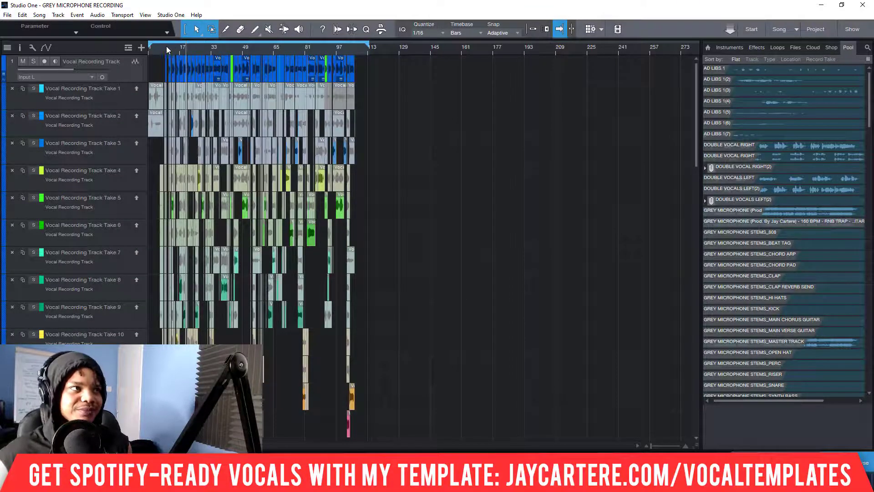
scroll(165, 46, up, 5)
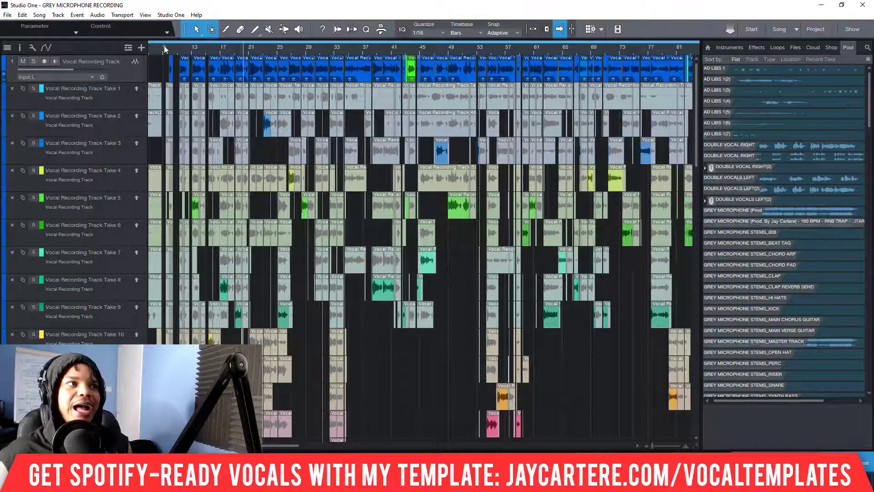
drag(164, 46, 250, 48)
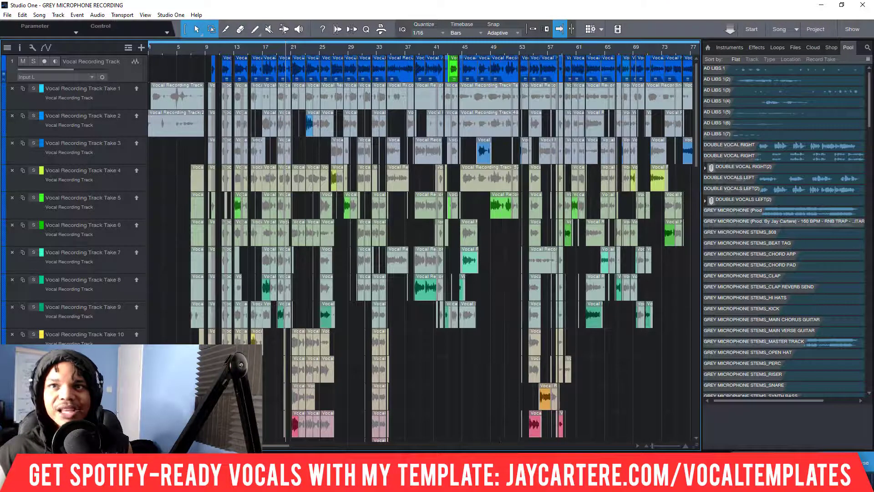
- Bring the mixer console on screen to examine the insert and send chains of the vocal channels
drag(873, 45, 277, 9)
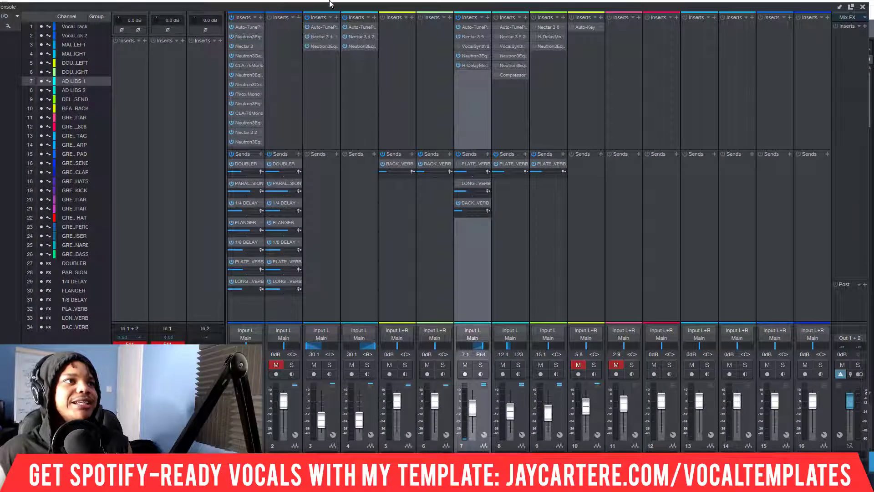
drag(330, 8, 331, 9)
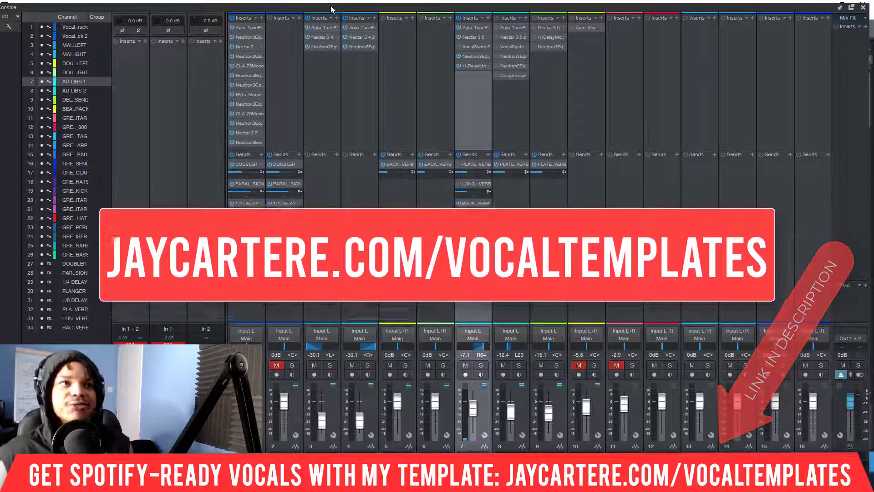
drag(331, 9, 331, 9)
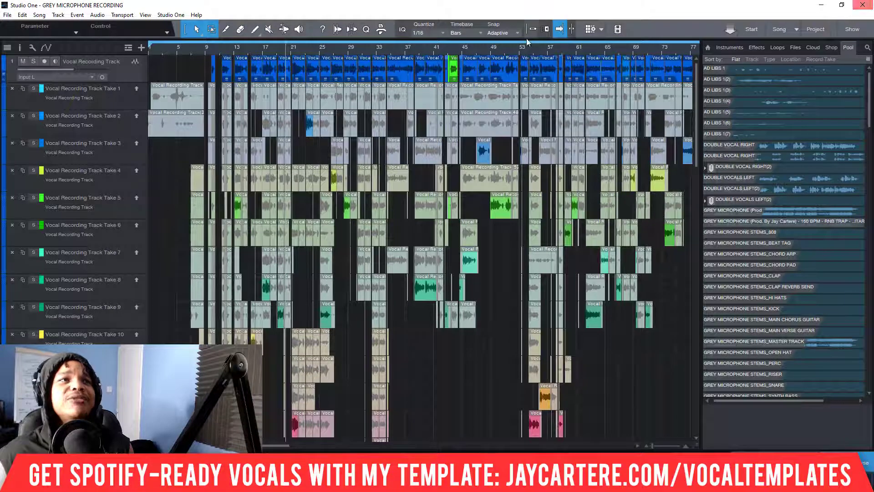
scroll(434, 51, down, 5)
scroll(182, 48, up, 3)
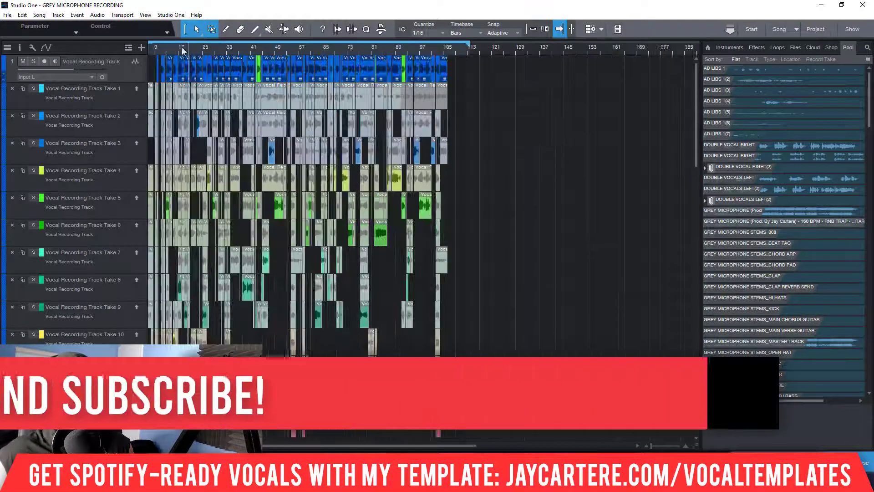
drag(159, 46, 241, 48)
scroll(174, 46, up, 3)
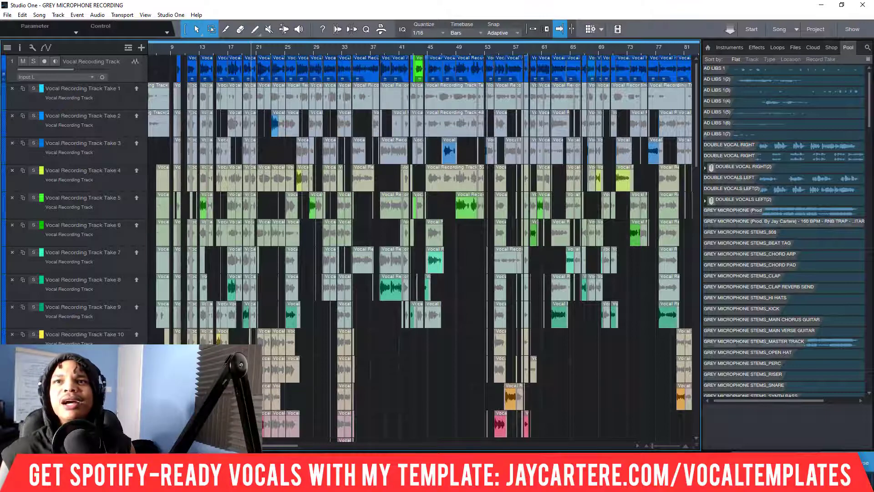
- Play the song from about bar 9, just before the first lead vocal phrase, and stop playback after the opening lines
key(F3)
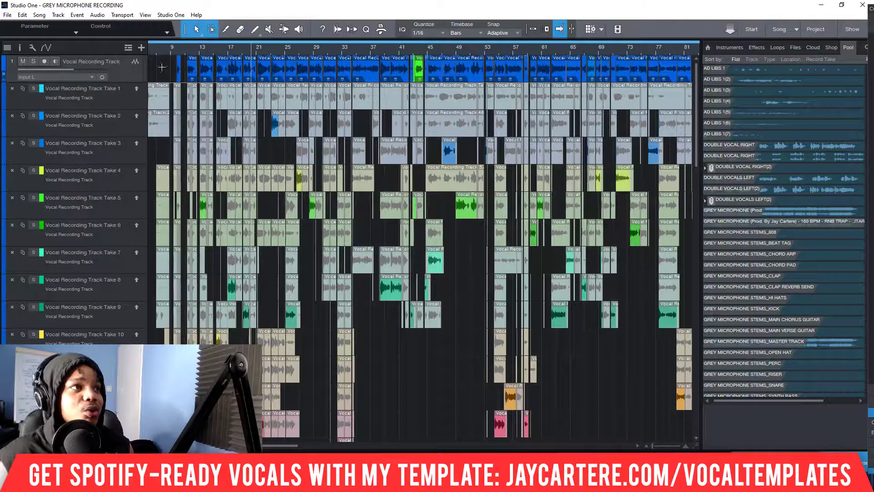
click(173, 46)
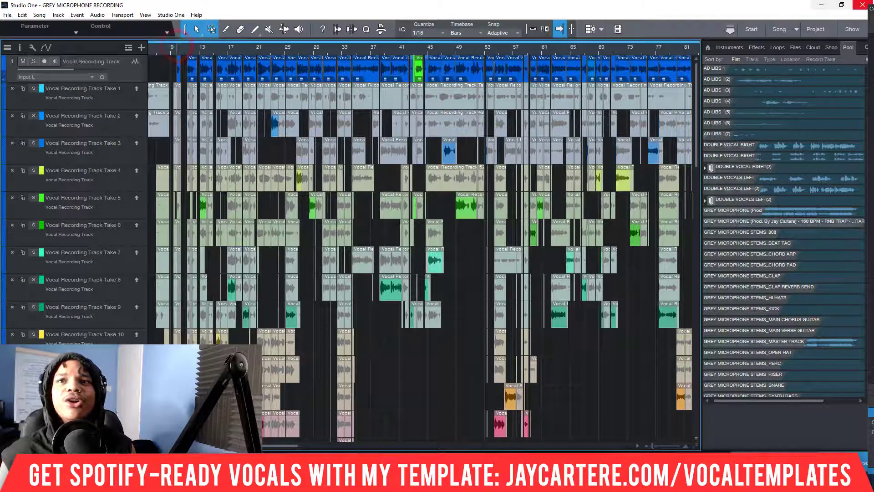
scroll(182, 52, up, 3)
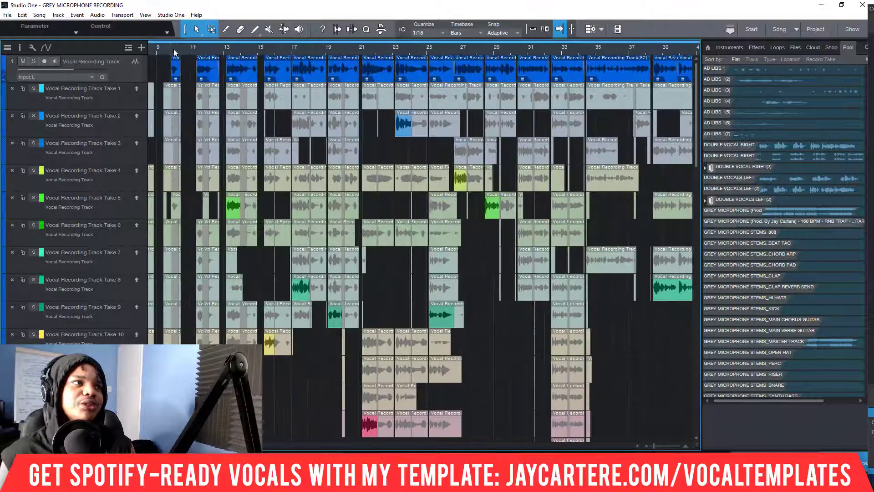
drag(172, 49, 216, 52)
click(202, 44)
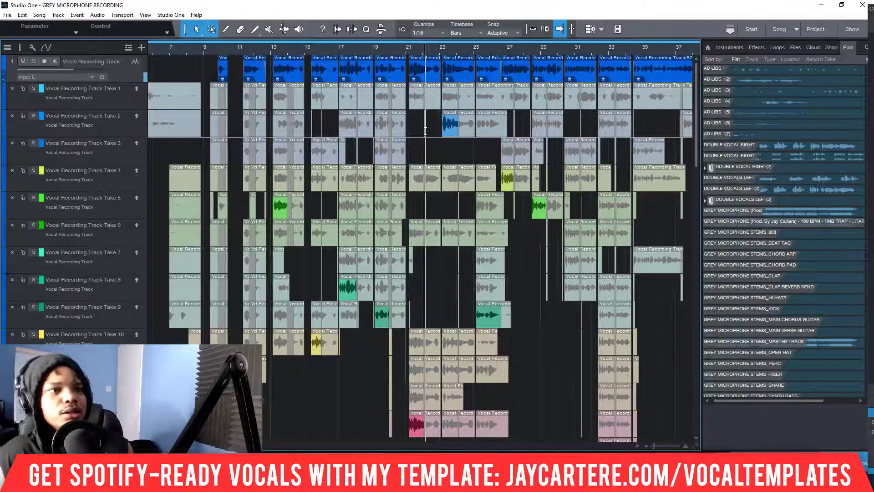
key(space)
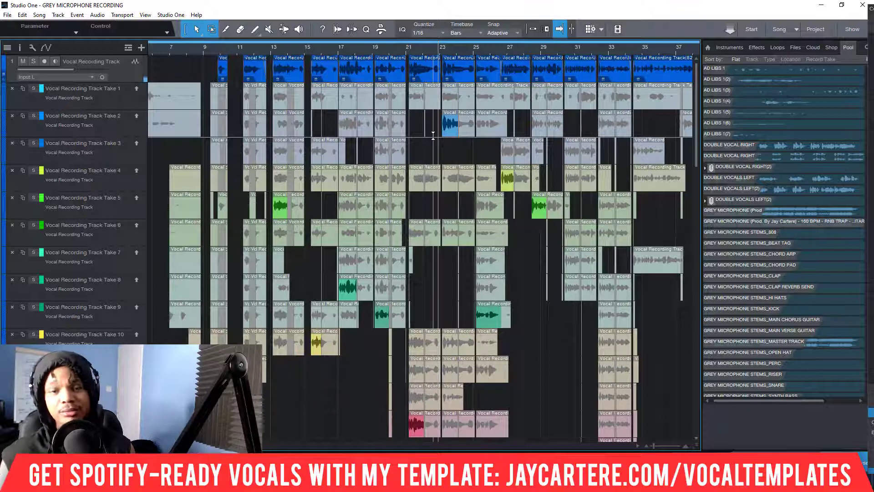
- Bring the console over the arrangement and bypass all inserts and sends on the first Vocal Recording Track channel
click(216, 48)
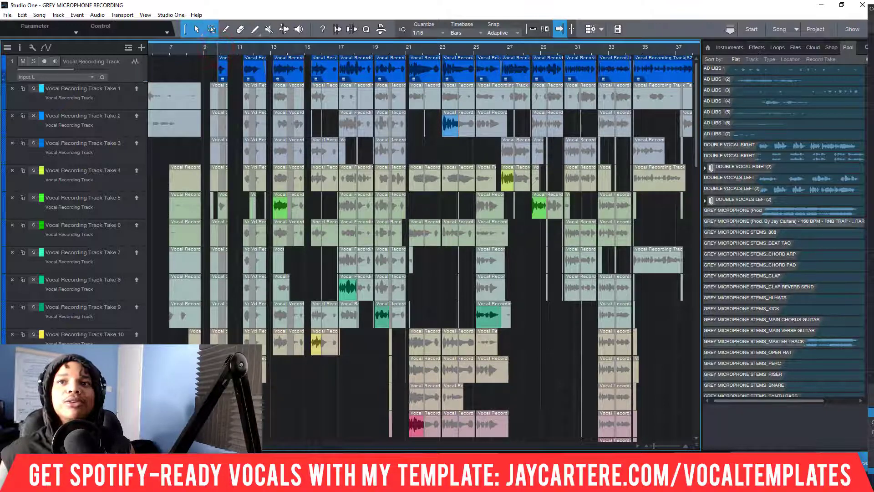
key(F3)
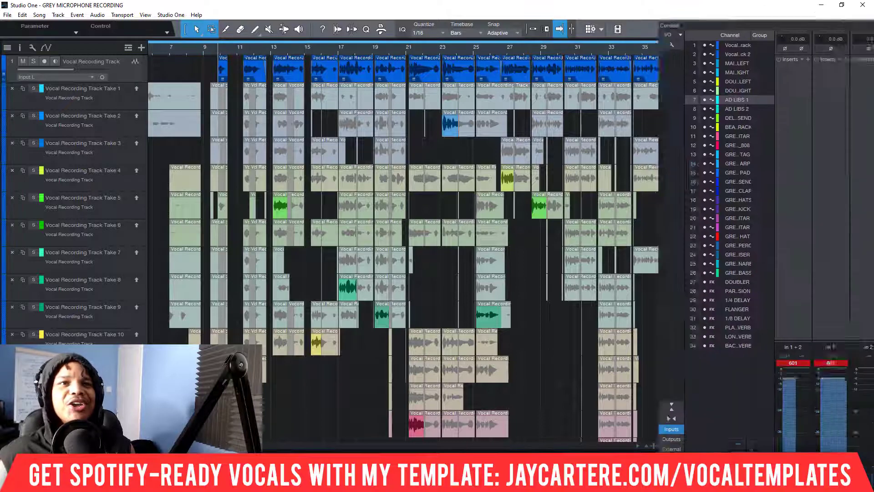
click(577, 84)
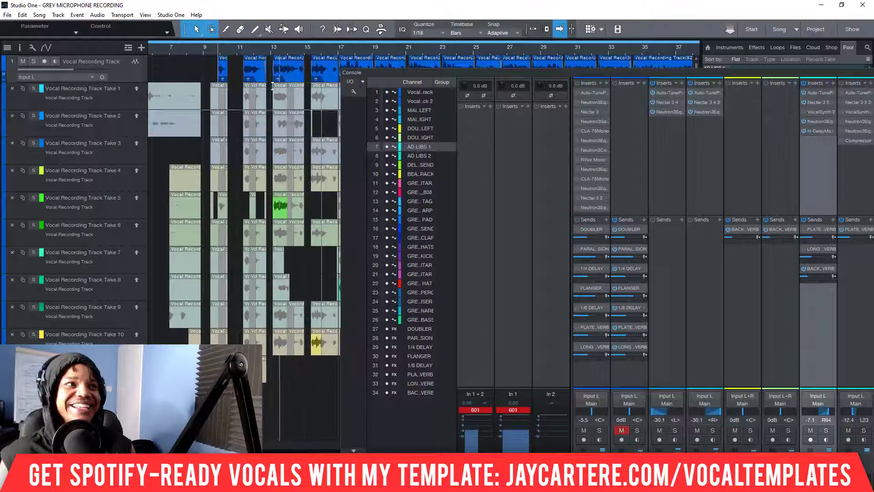
- Play the unprocessed lead vocal from bar 9 with the console placed just below the timeline ruler
click(202, 48)
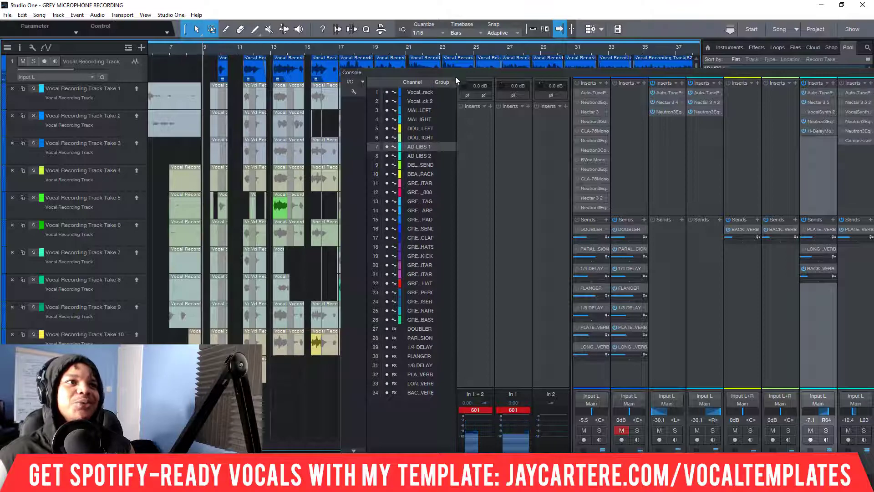
drag(455, 78, 453, 53)
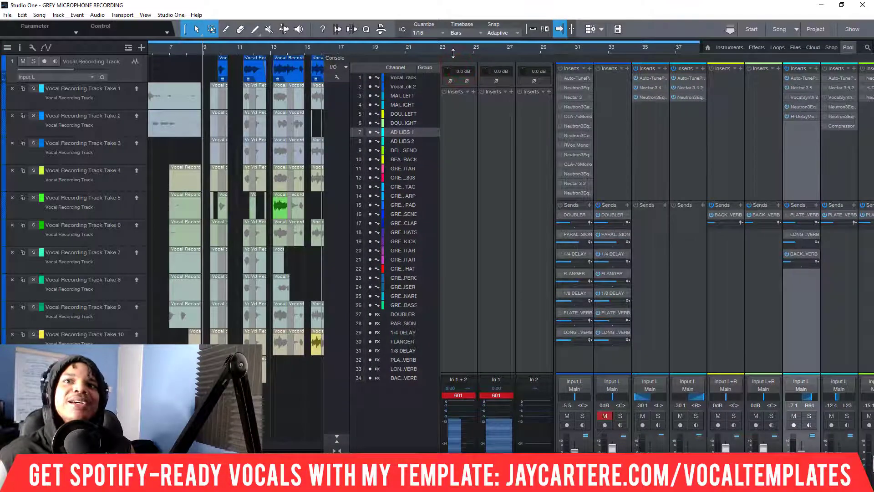
drag(403, 59, 404, 72)
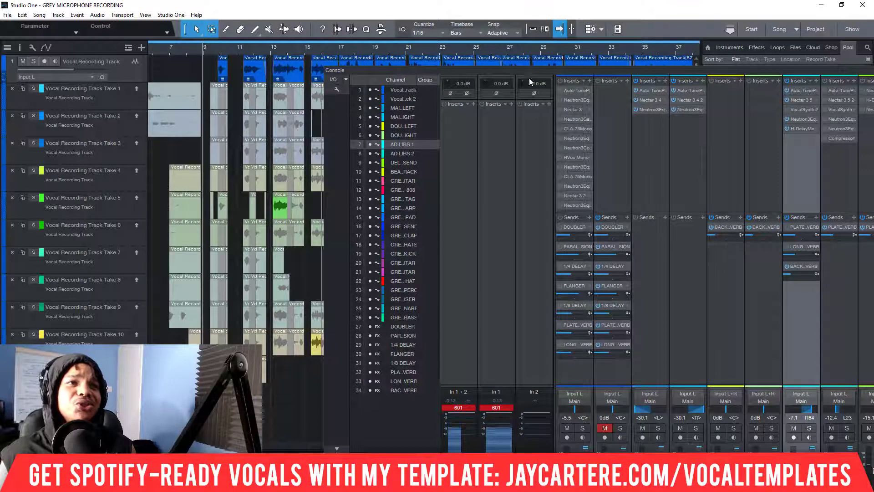
drag(534, 70, 534, 75)
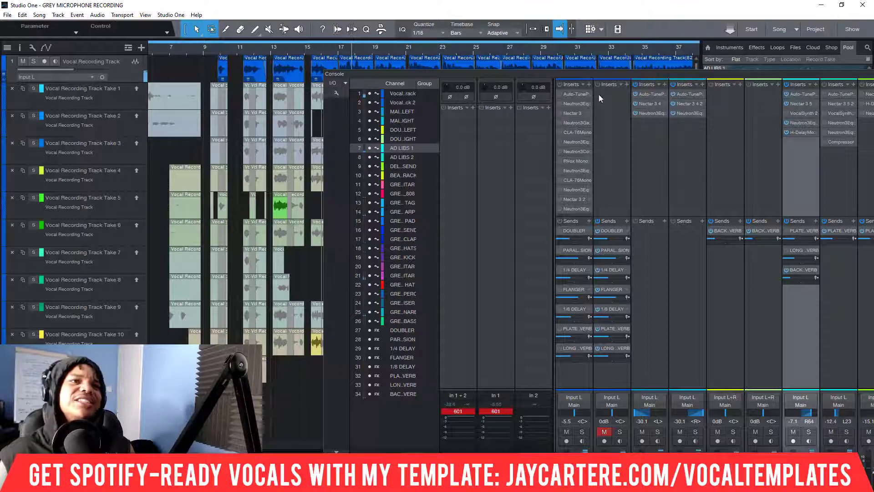
- Reactivate the whole insert chain on the first Vocal Recording Track channel and reposition the console beside the vocal takes
click(560, 84)
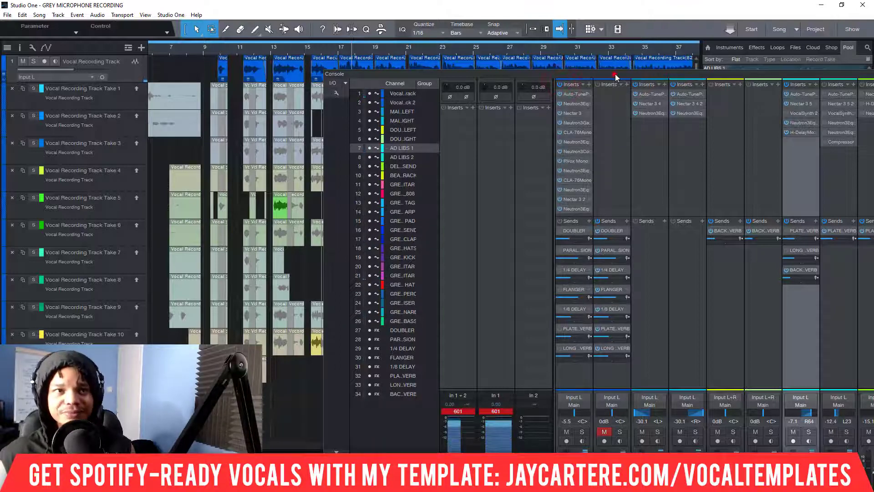
drag(616, 74, 500, 75)
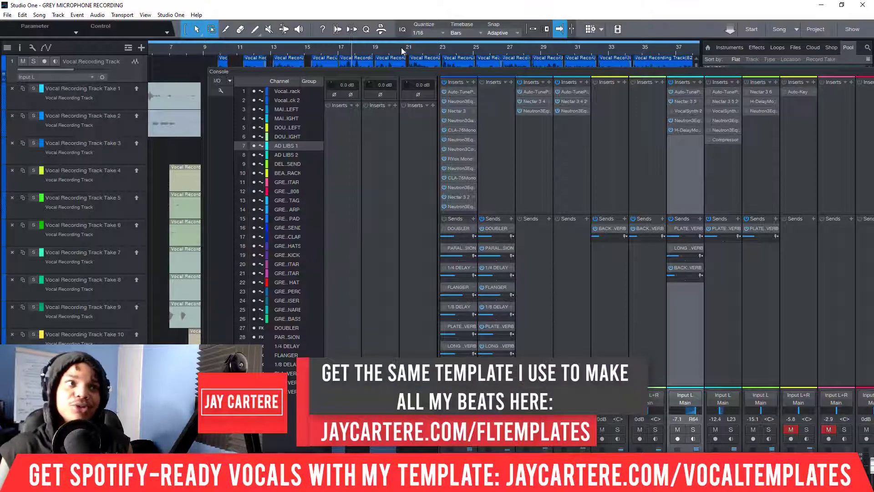
drag(395, 73, 360, 46)
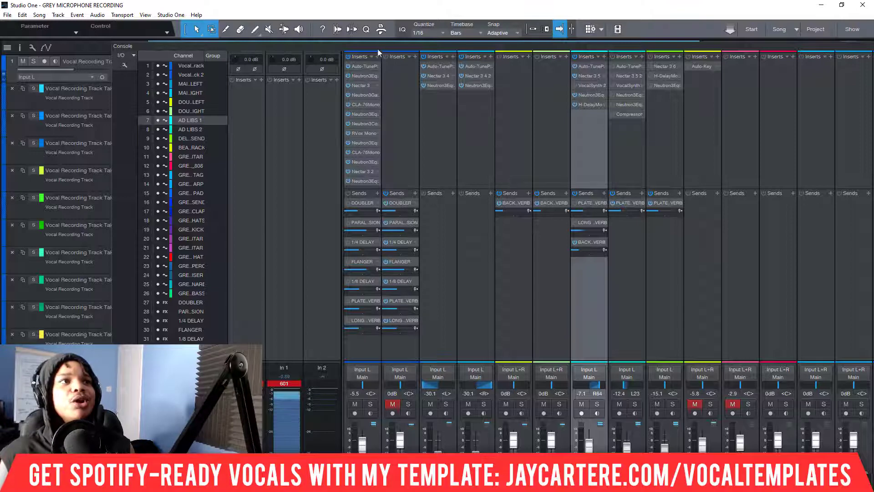
drag(375, 47, 581, 50)
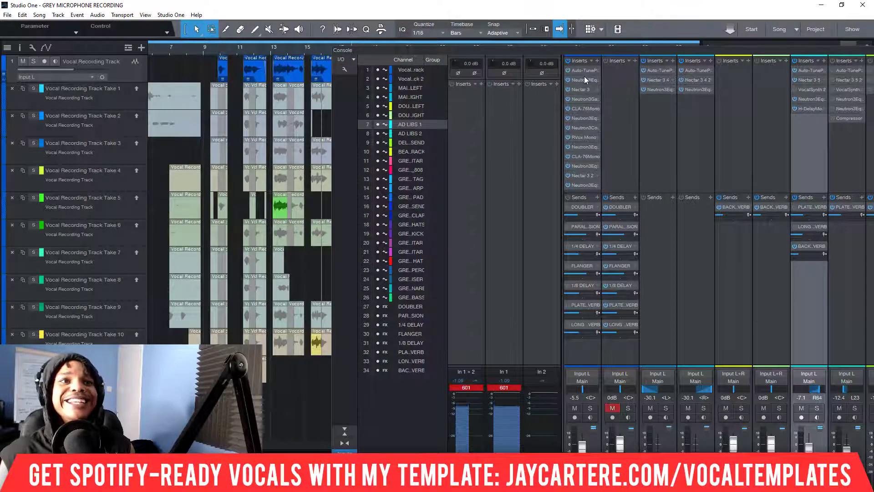
drag(511, 53, 503, 77)
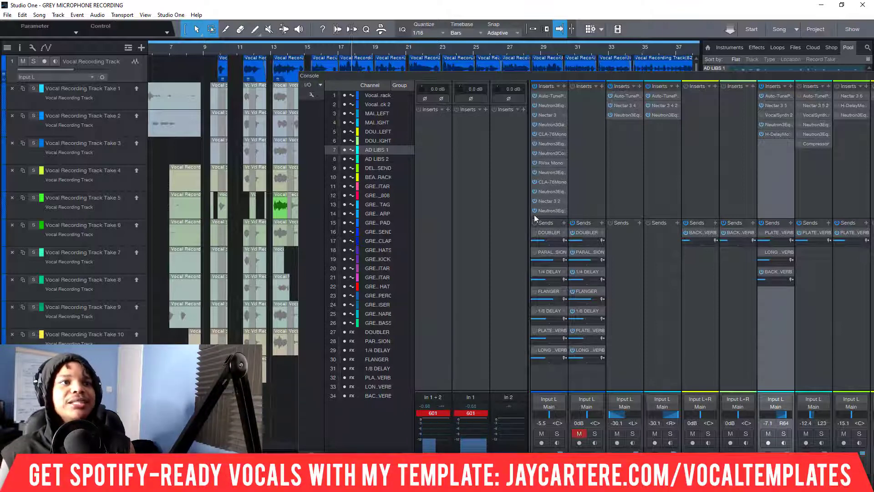
- Bypass the lead vocal's inserts from Nectar 3 through the last Neutron equalizer, leaving its sends off
drag(535, 218, 533, 136)
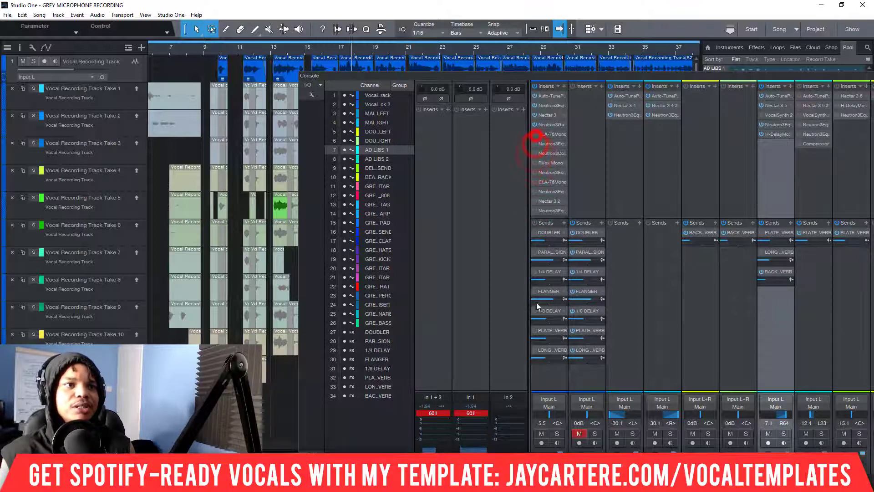
click(536, 223)
click(534, 222)
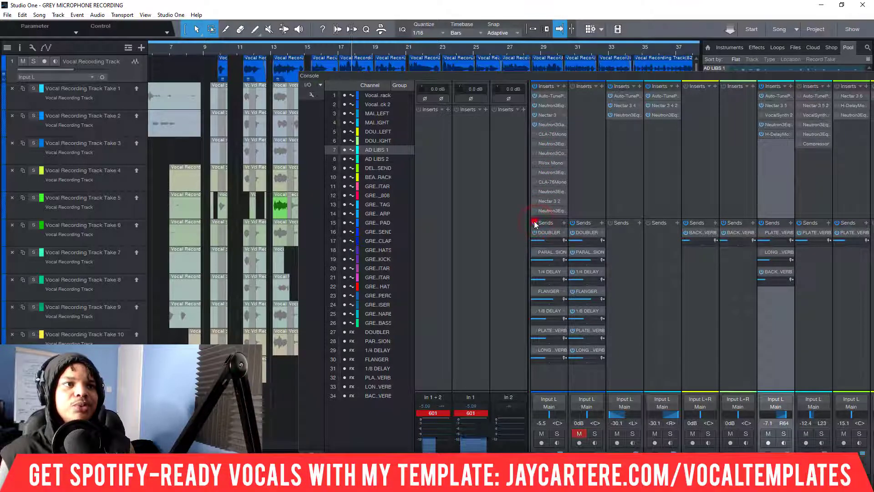
click(534, 127)
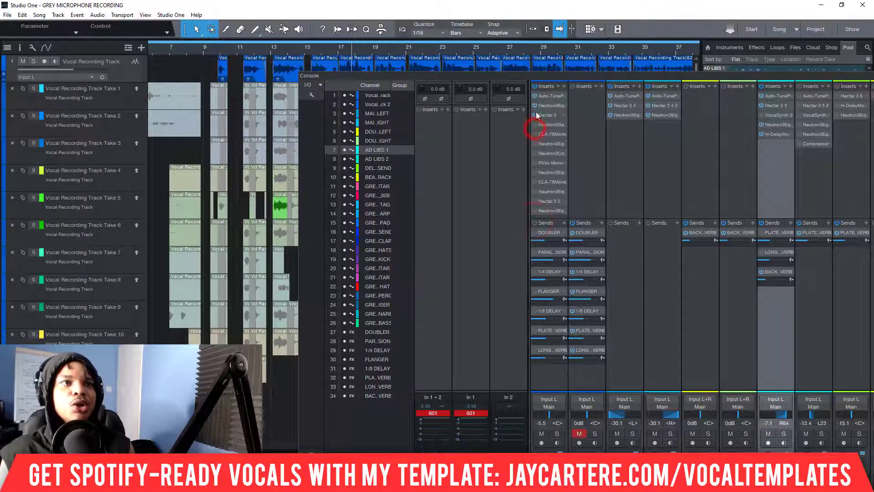
click(534, 117)
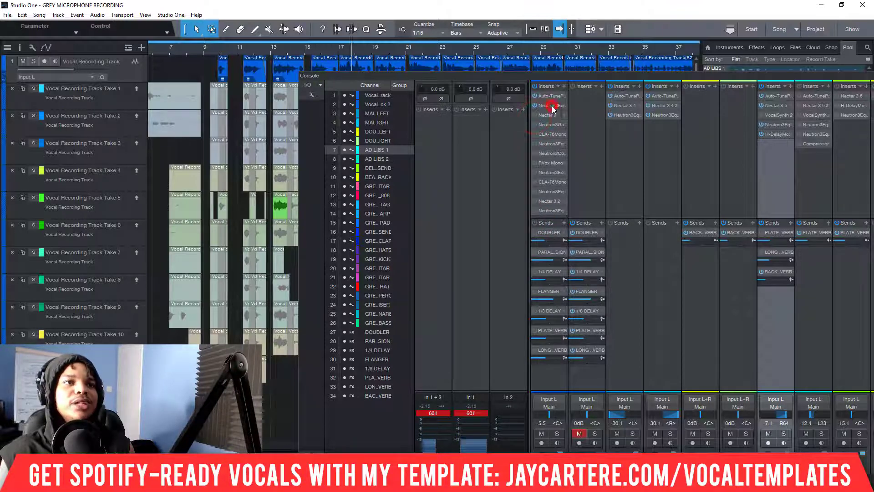
- Move the console clear of the takes and open the lead vocal's second insert, the Neutron 3 Equalizer
click(534, 105)
drag(427, 78, 586, 77)
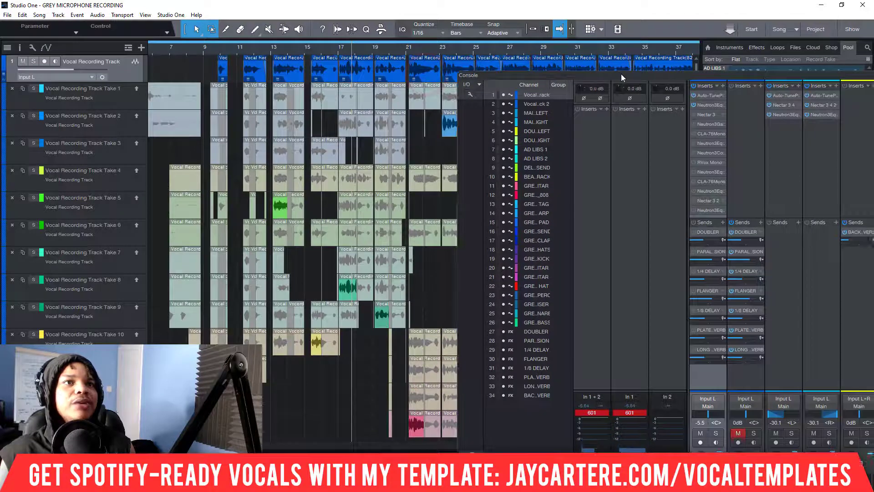
click(705, 105)
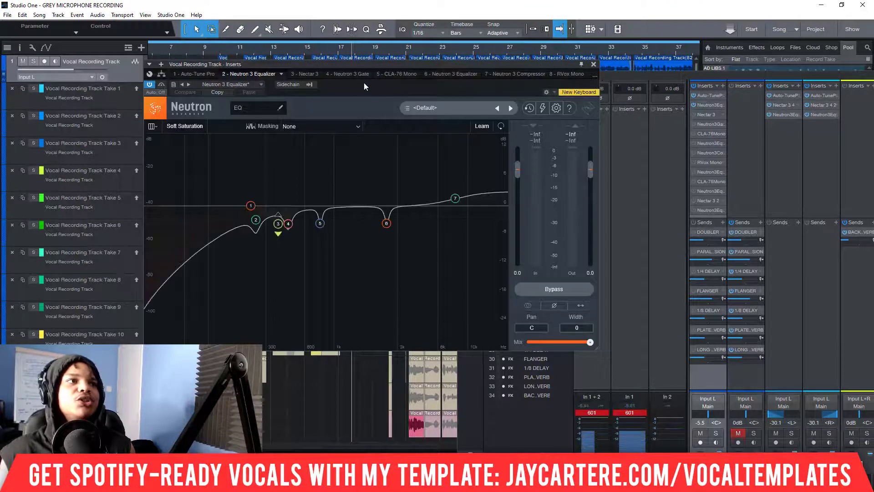
- Move the Neutron 3 Equalizer window clear of the takes and play the lead vocal through it from around bar 9
drag(365, 87, 388, 89)
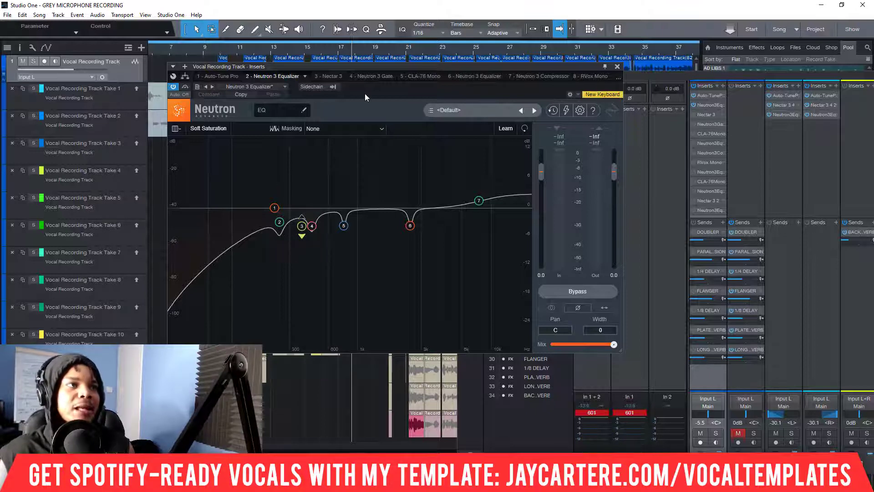
drag(365, 71, 485, 93)
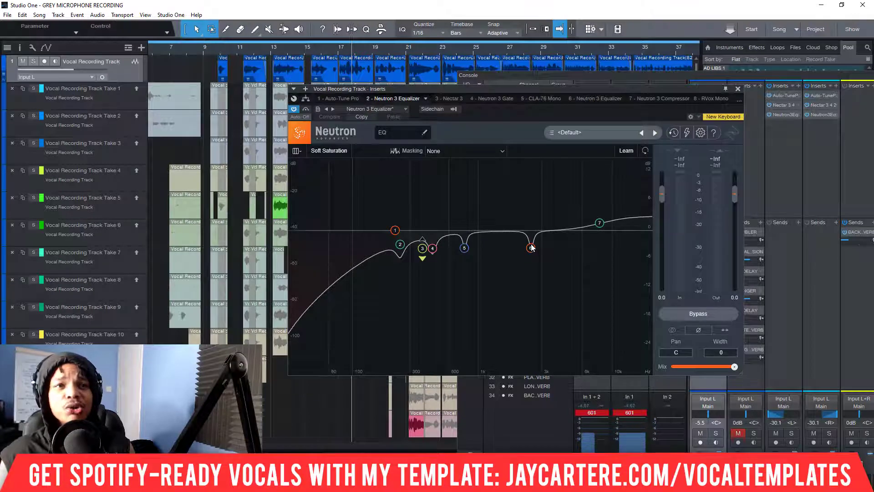
drag(432, 92, 483, 94)
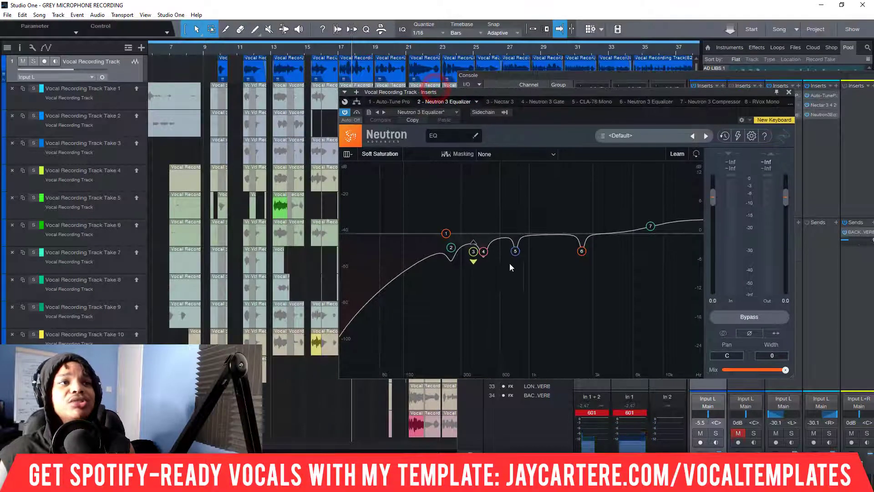
click(215, 48)
drag(532, 91, 519, 92)
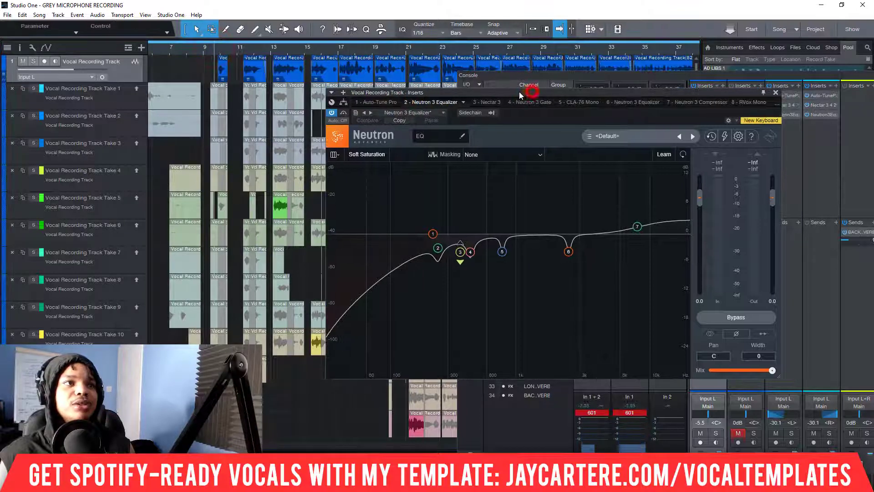
key(space)
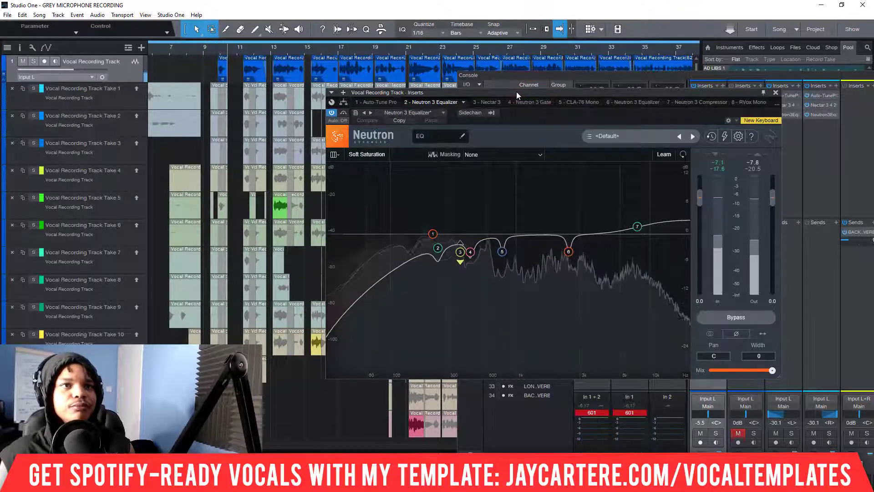
drag(516, 91, 550, 98)
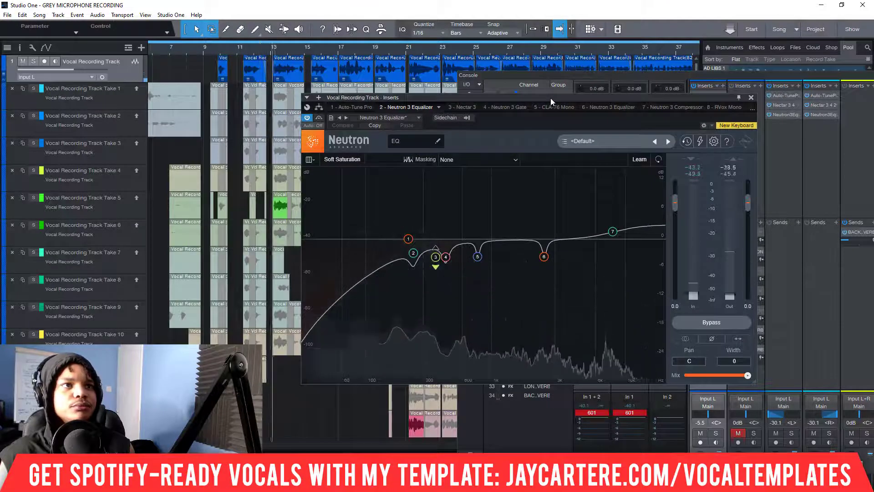
key(space)
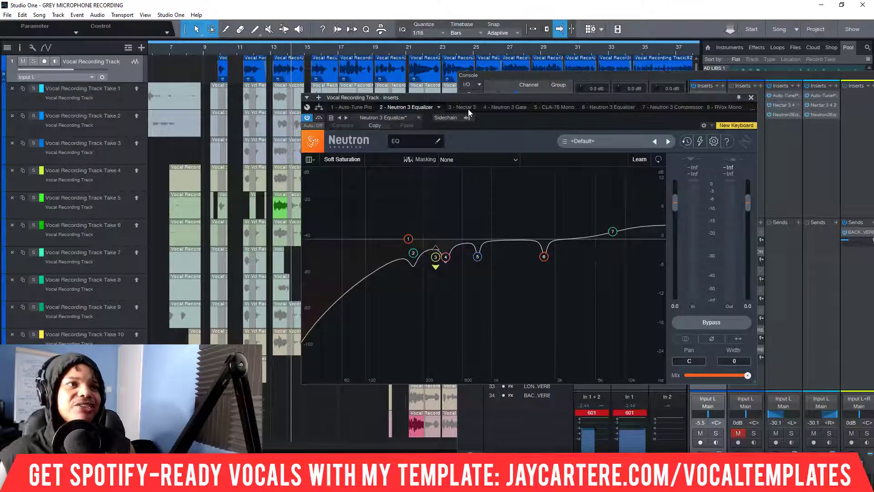
- Show the lead vocal's Nectar 3 de-esser and the CLA-76 Mono compressor, keeping the plugin window clear of the console
click(468, 108)
click(531, 99)
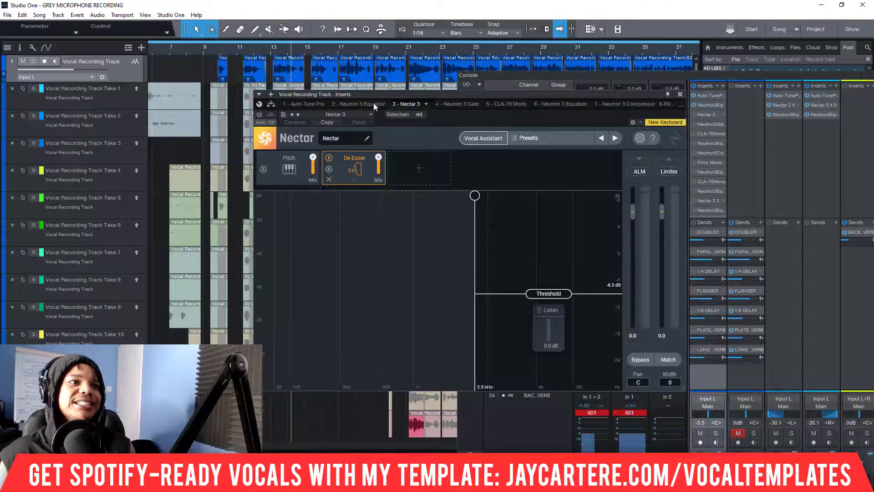
drag(446, 97, 406, 105)
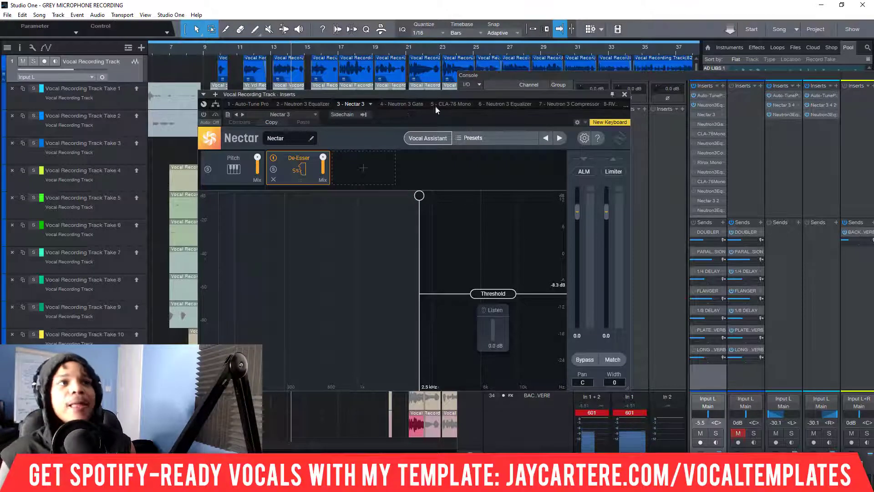
click(457, 104)
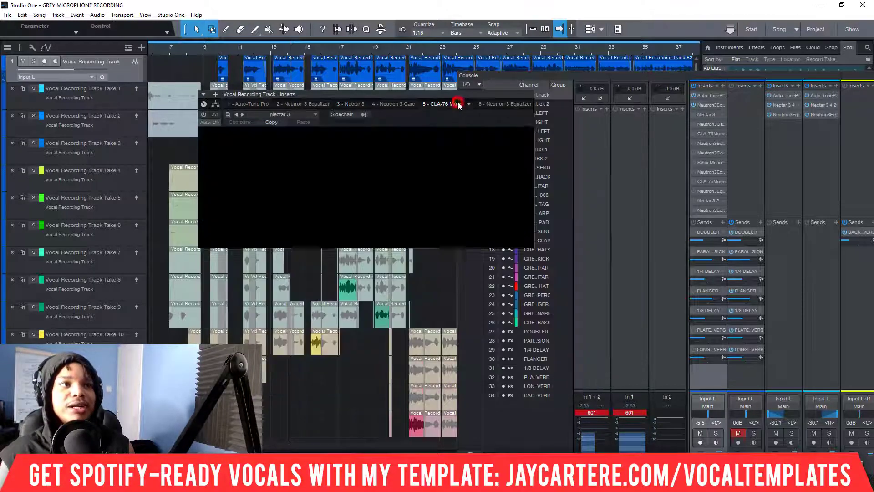
drag(472, 94, 410, 95)
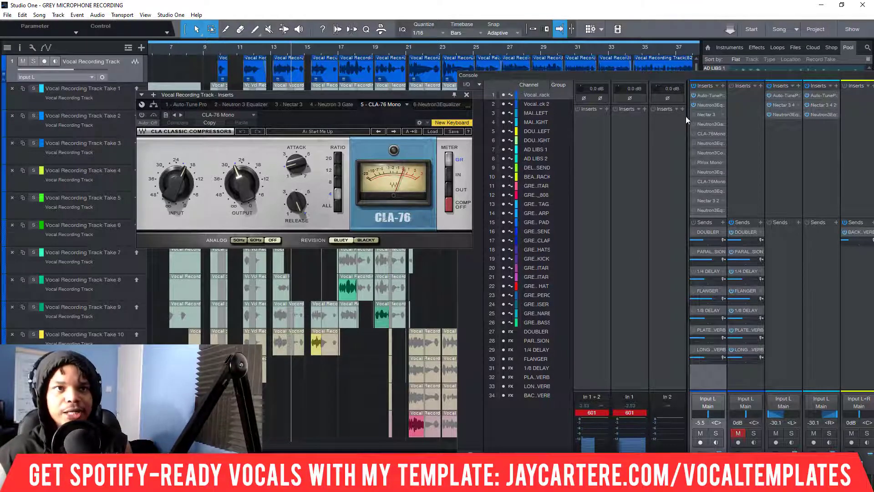
- Close the plugin window and reactivate the lead vocal's bypassed inserts, from Nectar 3 to the last Neutron equalizer, and all its sends
drag(740, 75, 567, 44)
click(466, 94)
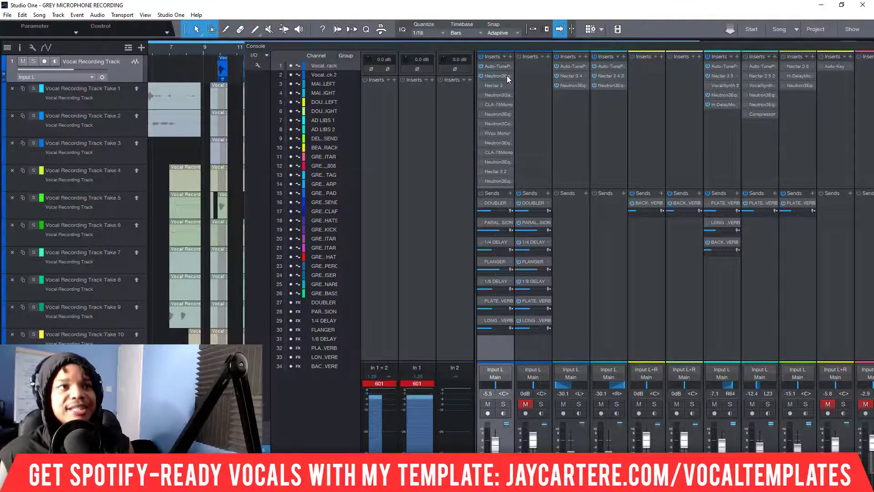
click(482, 85)
click(480, 105)
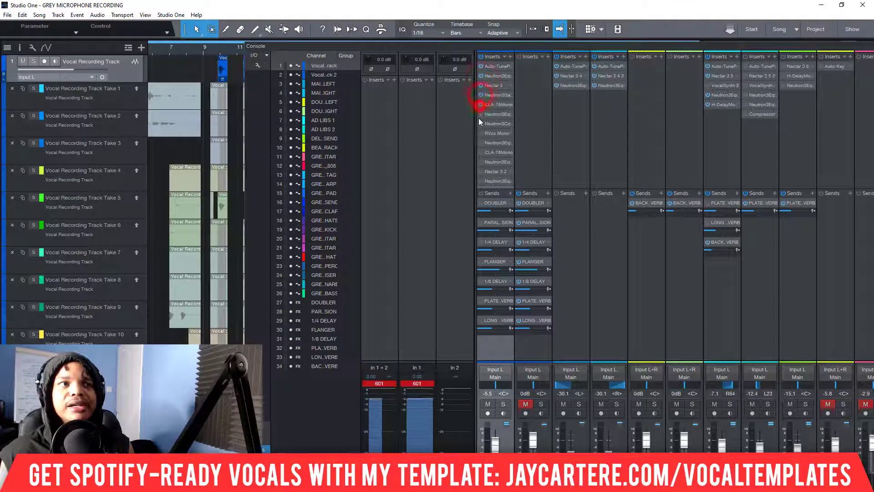
click(480, 114)
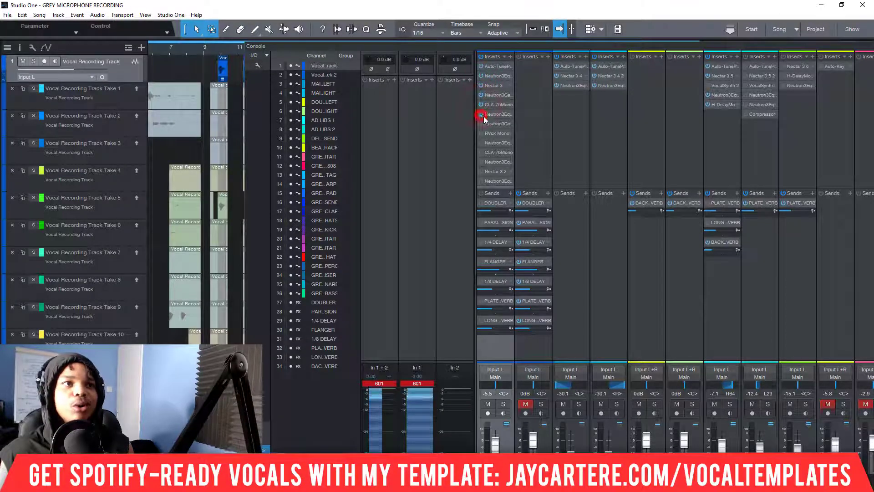
click(482, 144)
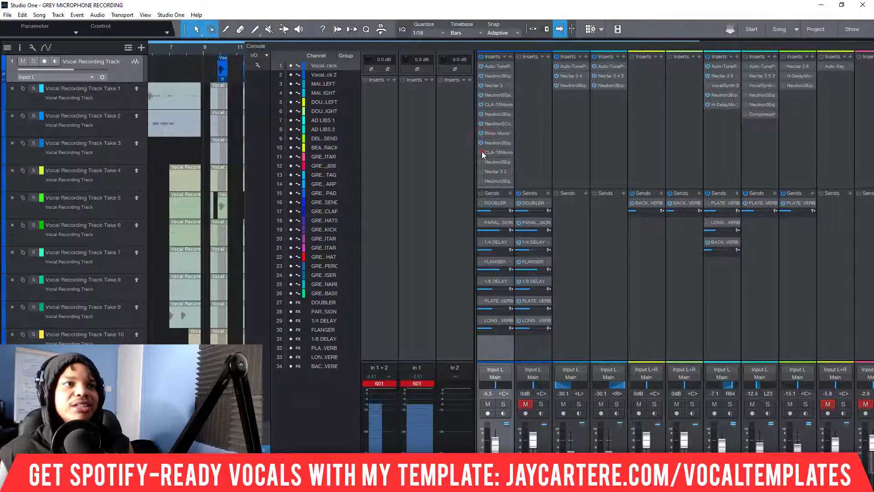
click(481, 153)
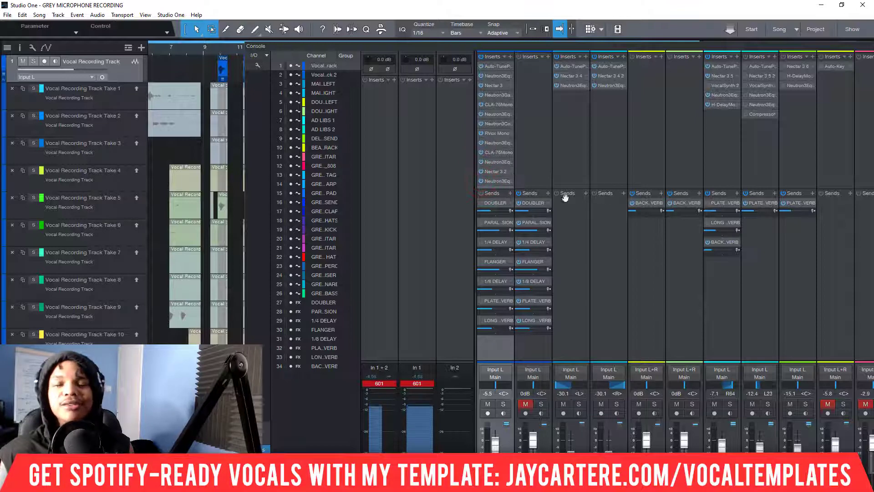
click(481, 194)
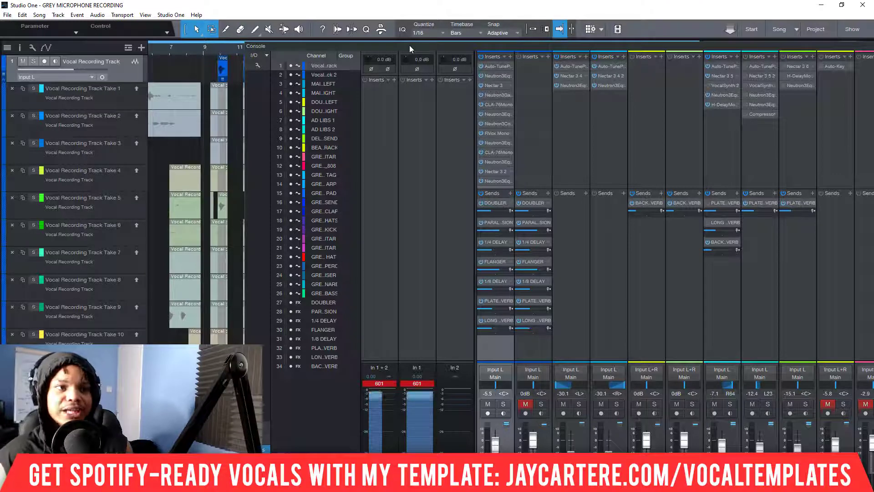
- Hide the console, play the fully processed lead vocal from around bar 9, and bring the console back
key(F3)
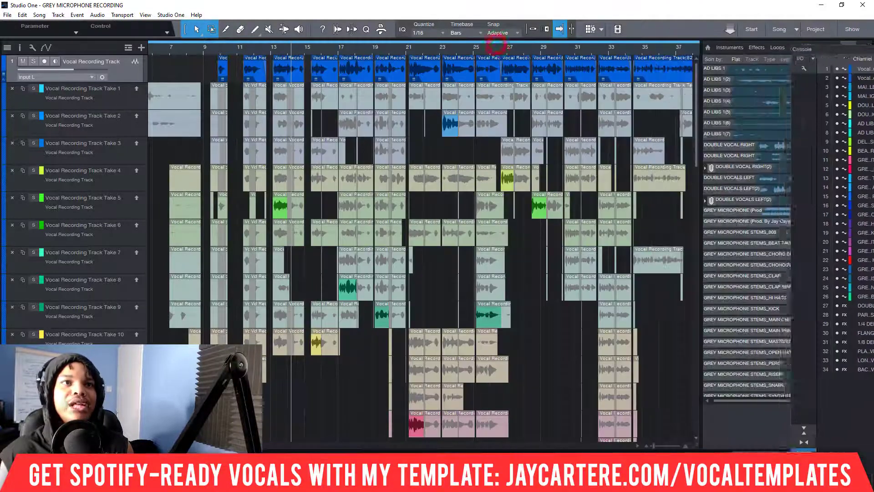
click(222, 52)
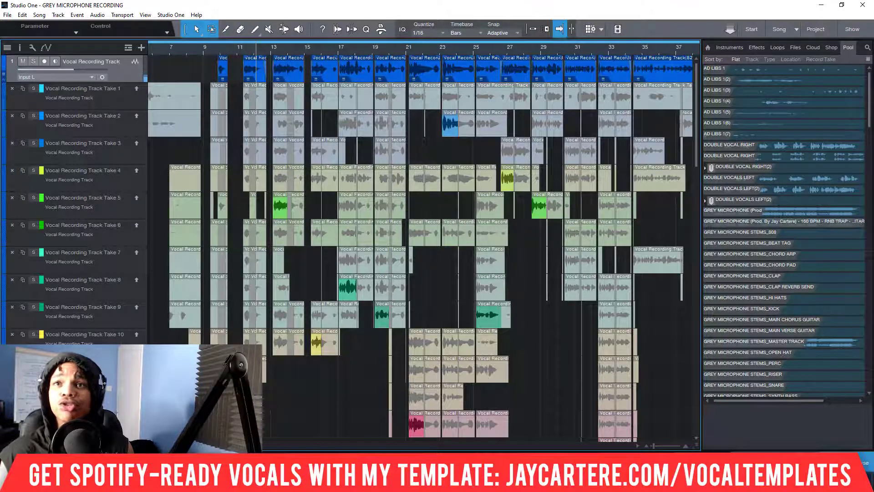
key(F3)
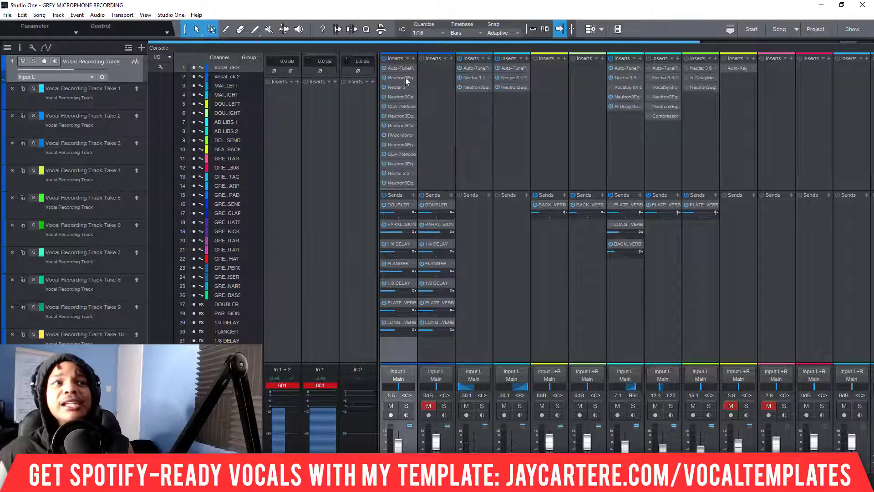
- Spread the console across the screen to review all vocal channels, and move it off the timeline
click(388, 48)
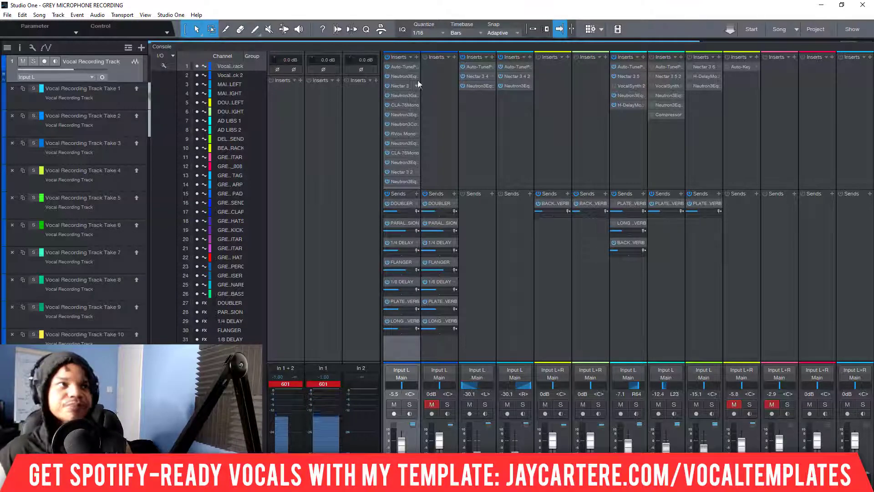
drag(405, 46, 285, 23)
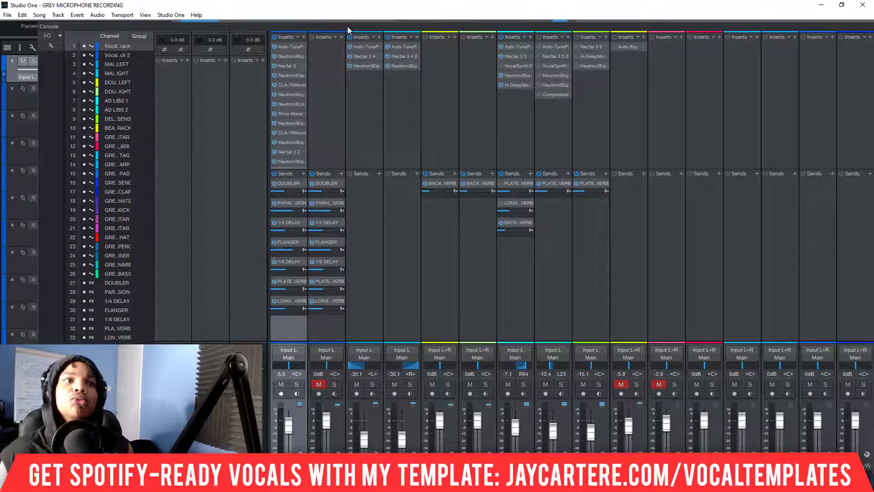
drag(348, 30, 873, 82)
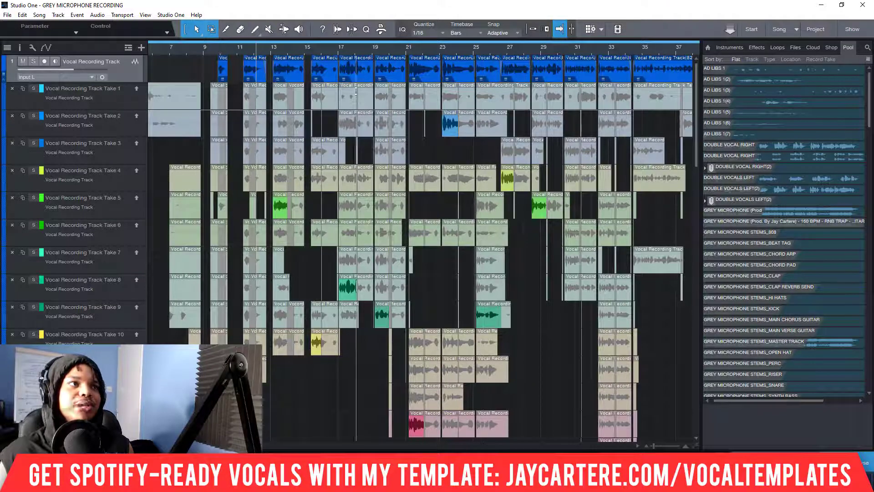
- Review the lead vocal takes across the whole song and the main, double and ad-lib vocal tracks below them
scroll(249, 49, down, 6)
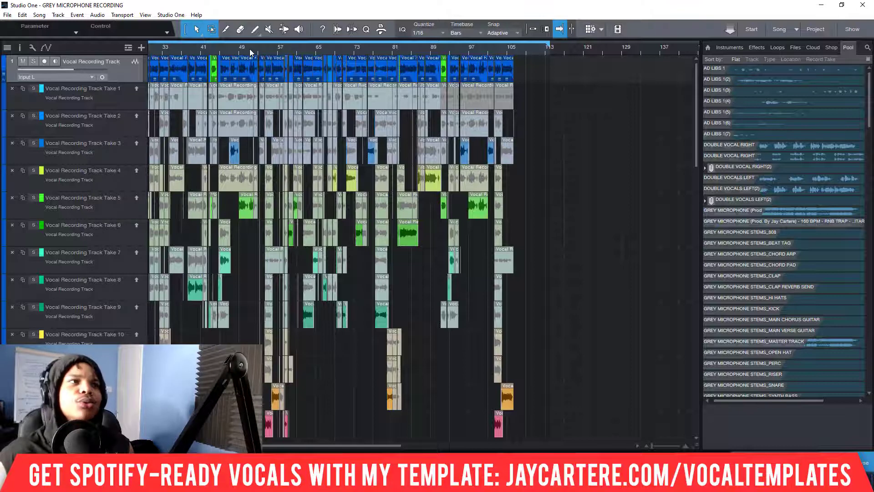
drag(230, 46, 369, 47)
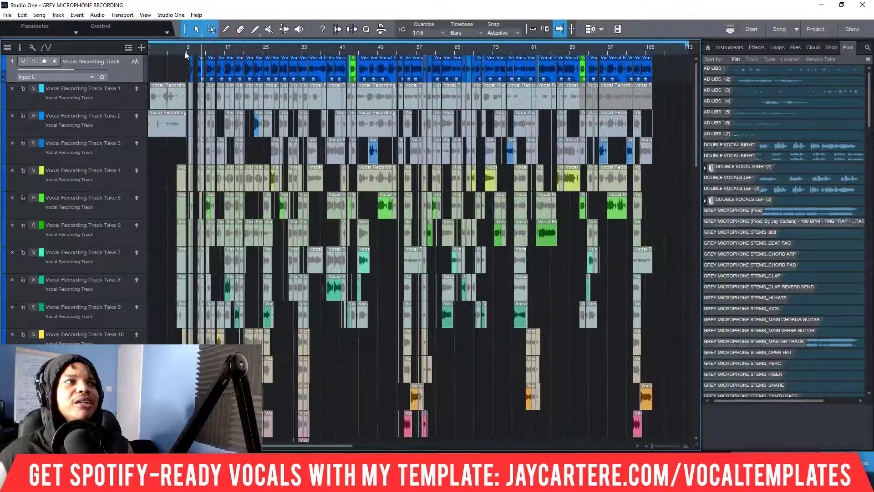
click(187, 47)
scroll(270, 114, down, 3)
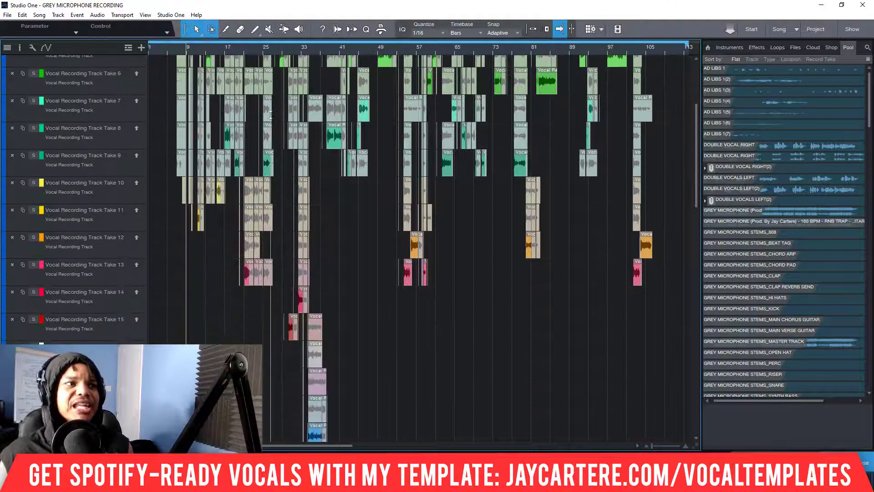
scroll(270, 115, up, 3)
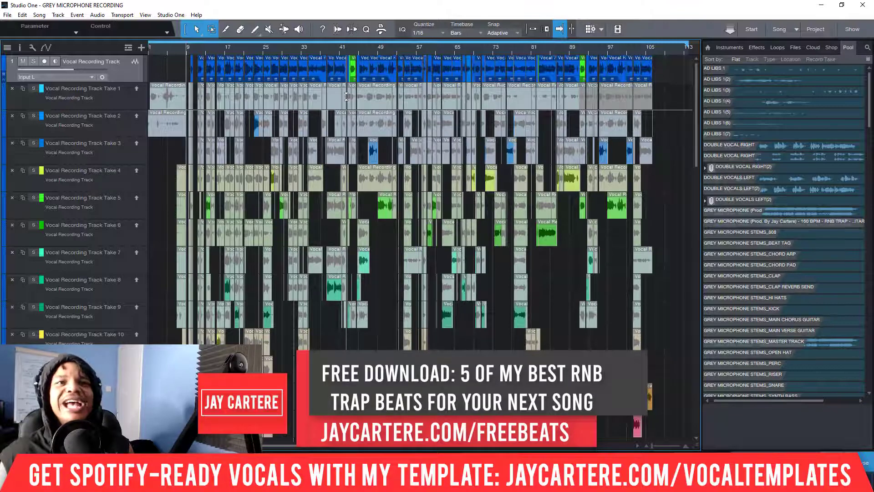
scroll(296, 92, down, 10)
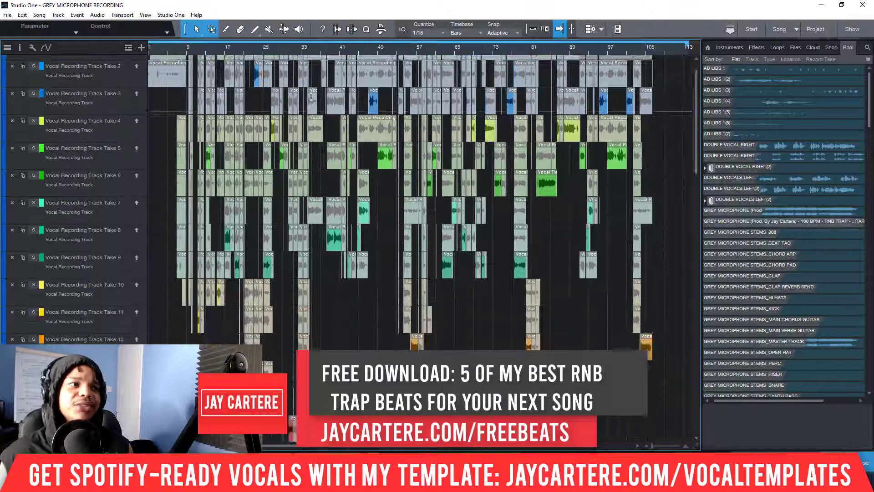
scroll(370, 126, down, 3)
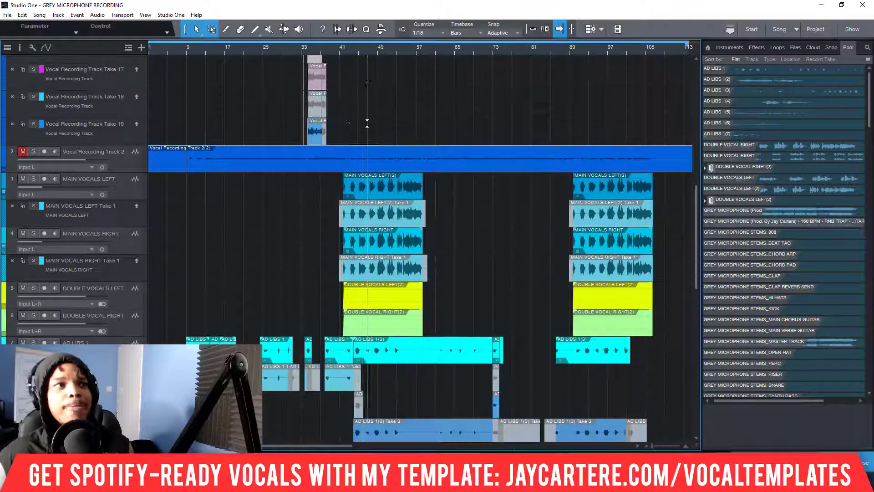
- Solo the MAIN VOCALS LEFT track and play it from just before bar 41
click(334, 48)
click(340, 47)
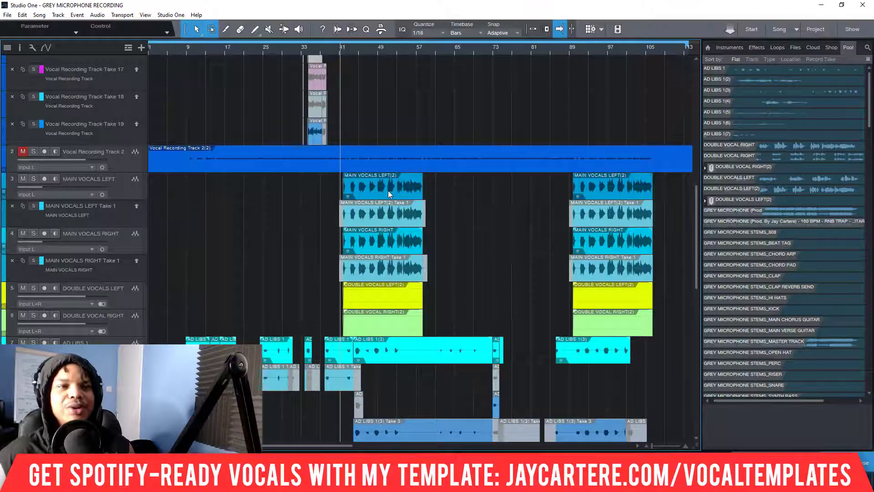
click(35, 179)
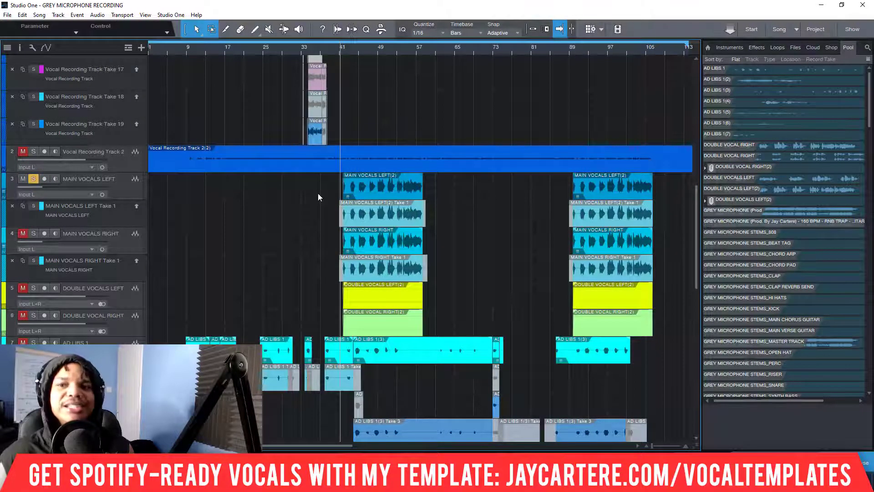
key(space)
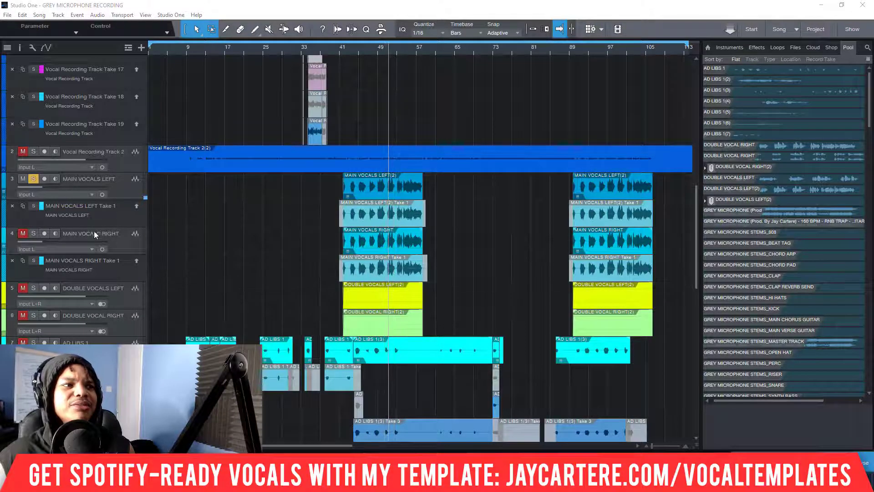
key(space)
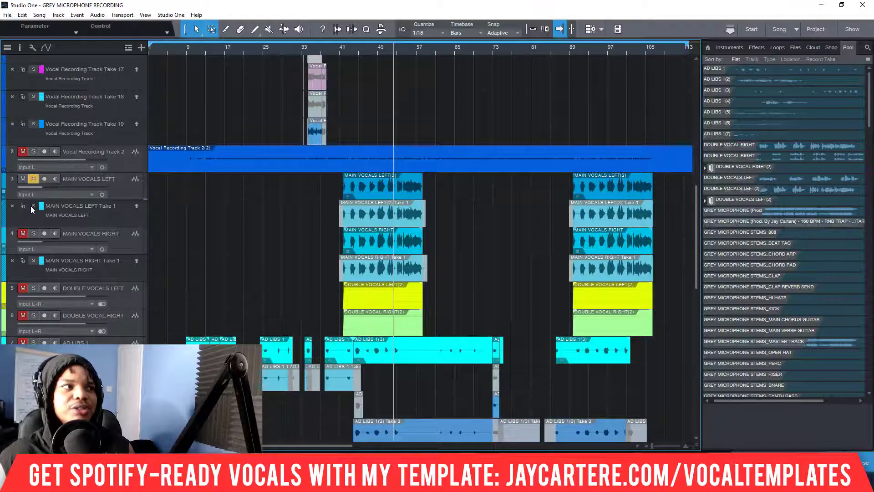
- Solo DOUBLE VOCALS LEFT instead of MAIN VOCALS LEFT, play it from about bar 41, and add DOUBLE VOCAL RIGHT to the solo
click(33, 179)
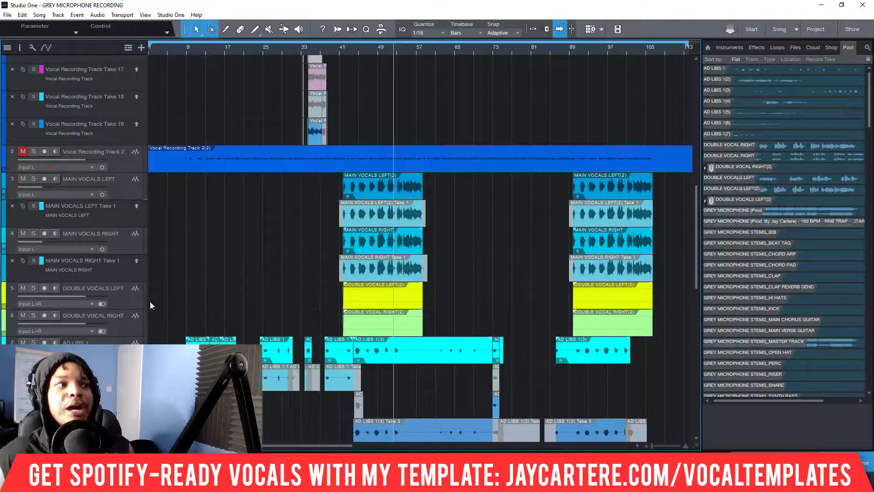
click(33, 287)
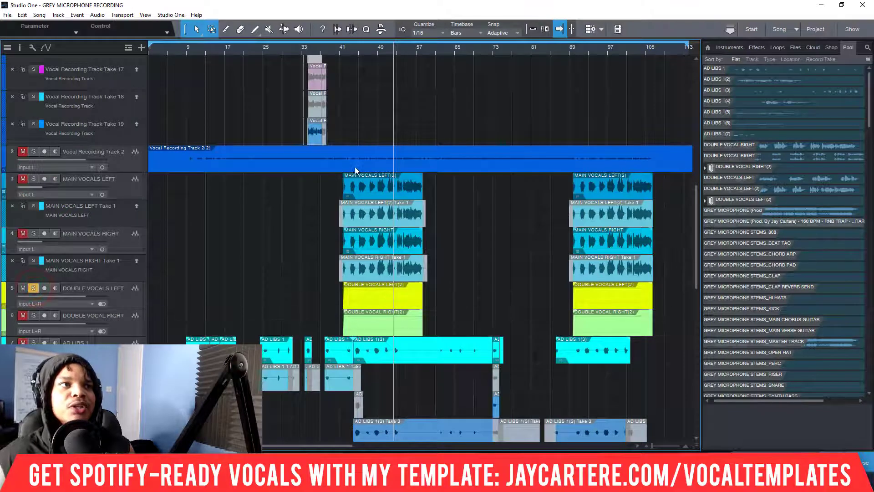
click(343, 51)
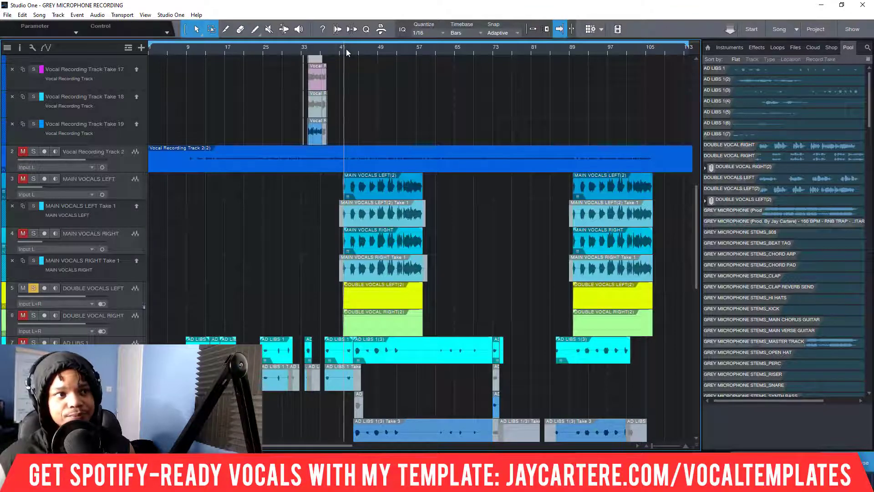
click(346, 51)
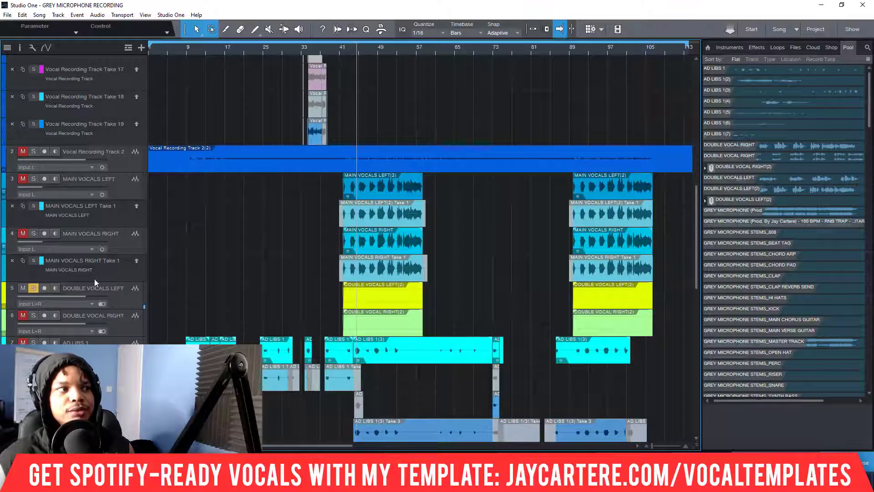
click(34, 315)
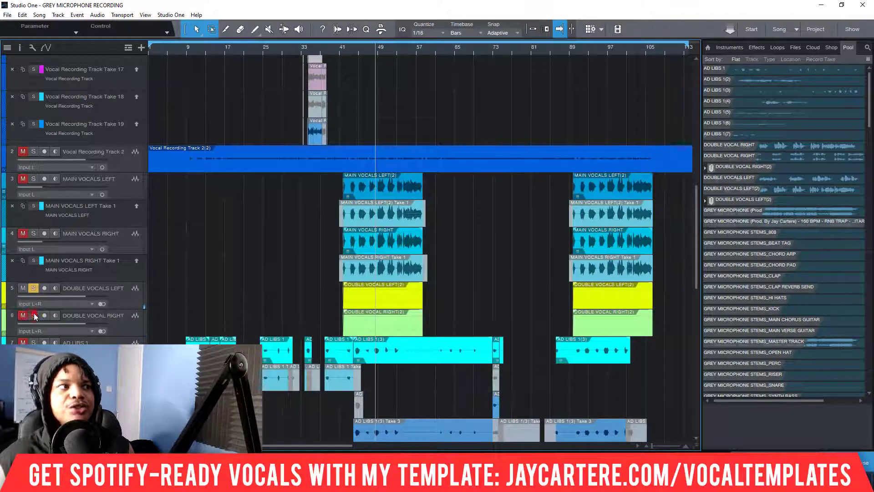
- Take the double vocals out of solo, solo MAIN VOCALS RIGHT and MAIN VOCALS LEFT, and play both from about bar 41
click(34, 315)
click(33, 288)
click(33, 233)
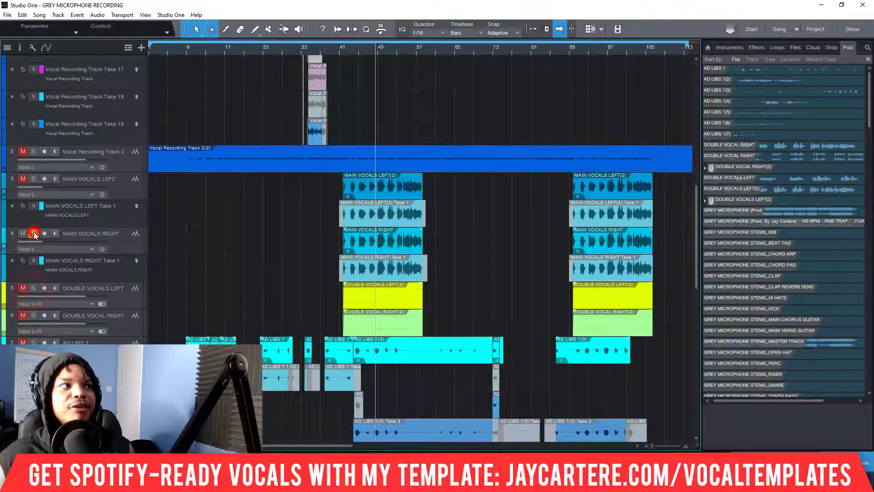
click(36, 181)
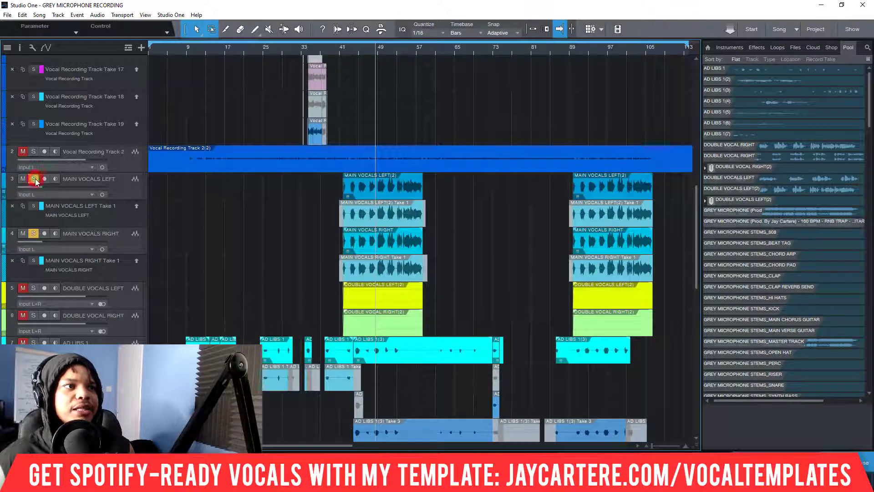
click(348, 48)
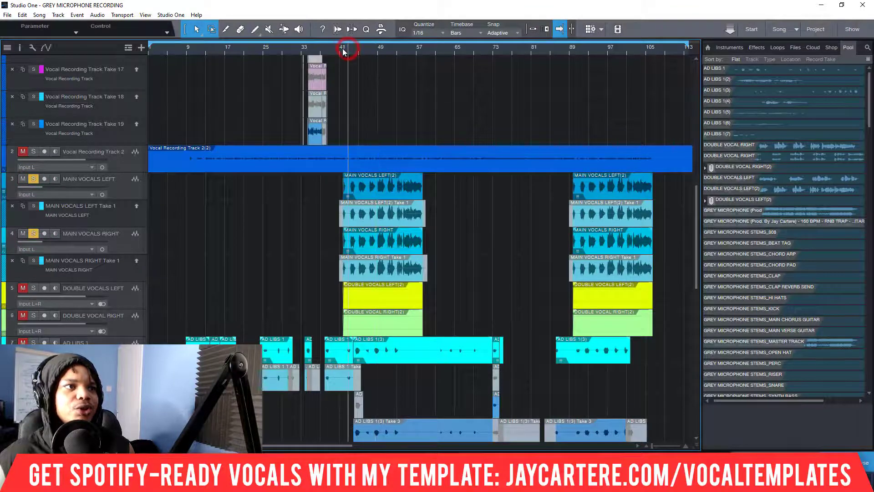
click(342, 48)
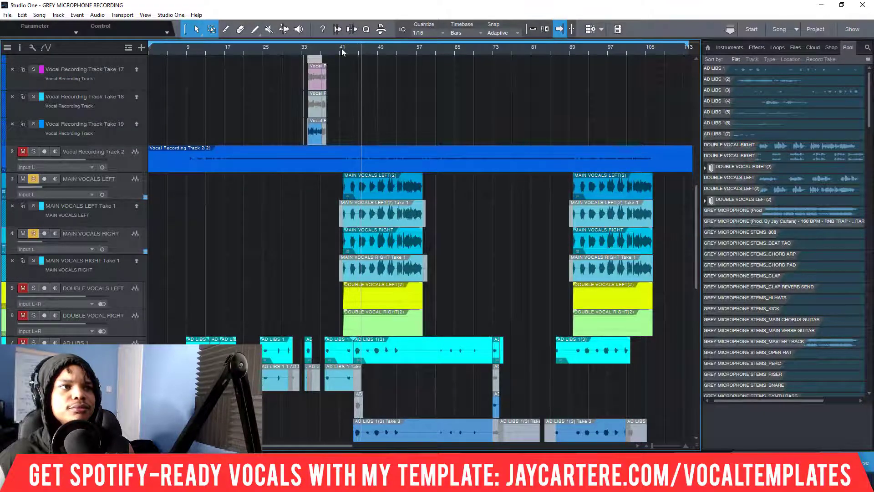
- Solo the lead Vocal Recording Track together with the left and right main vocals and play them from about bar 43
scroll(273, 89, up, 3)
scroll(273, 89, up, 10)
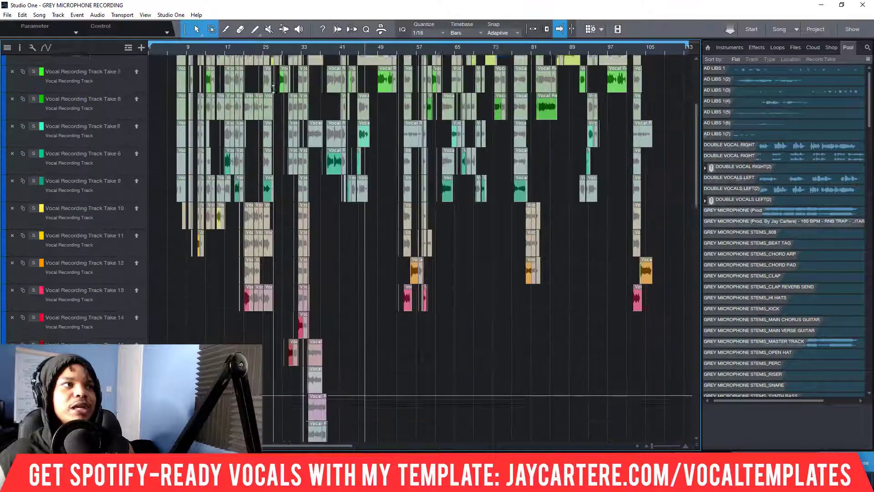
click(352, 47)
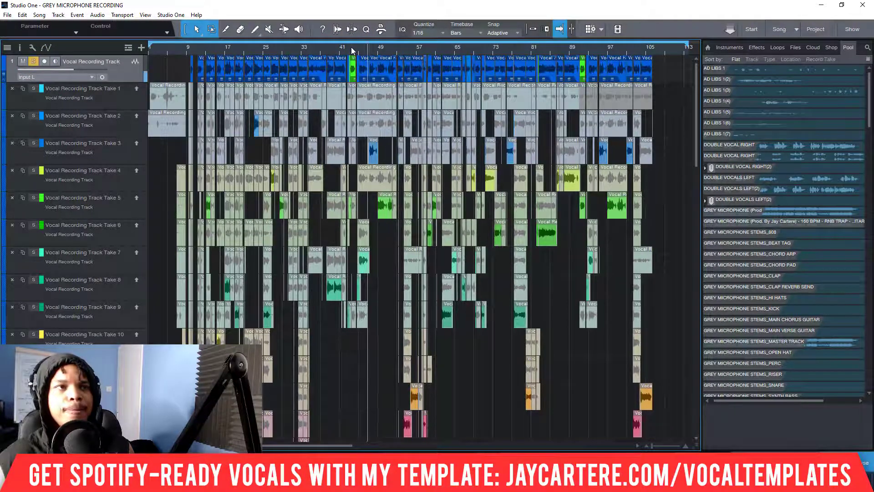
scroll(350, 51, down, 4)
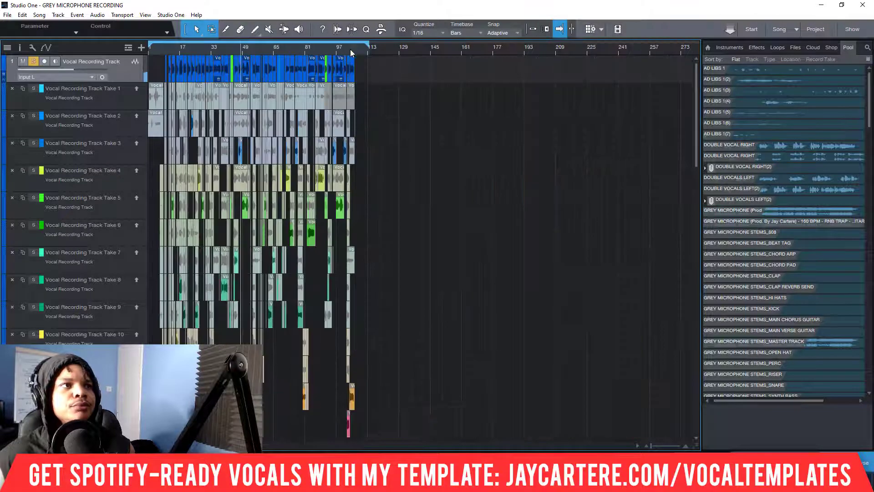
scroll(266, 53, up, 8)
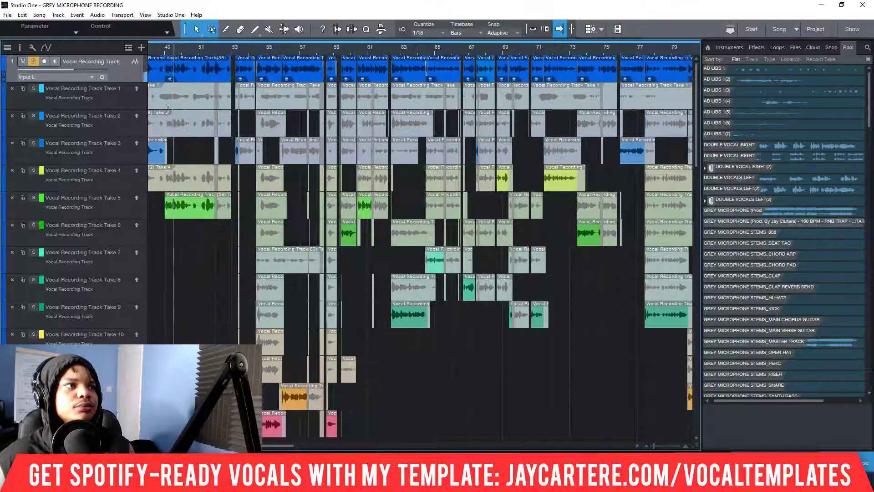
- Take MAIN VOCALS LEFT, MAIN VOCALS RIGHT and the lead Vocal Recording Track out of solo
scroll(171, 137, down, 8)
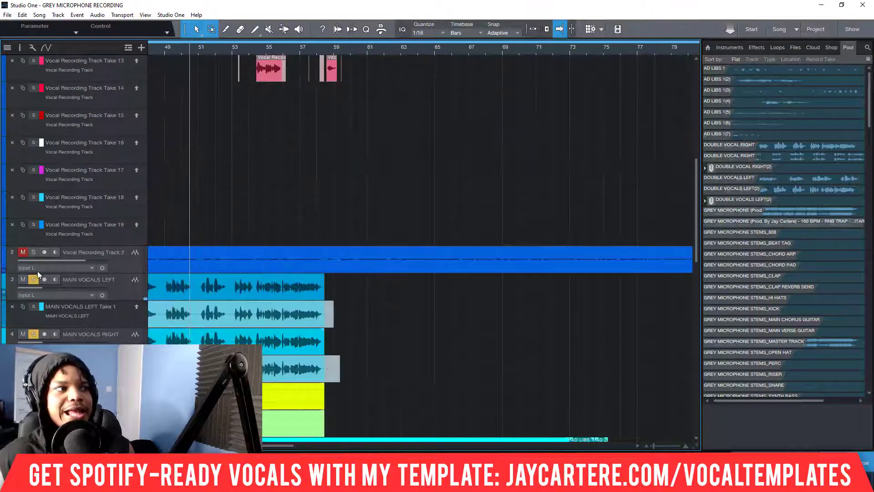
click(31, 280)
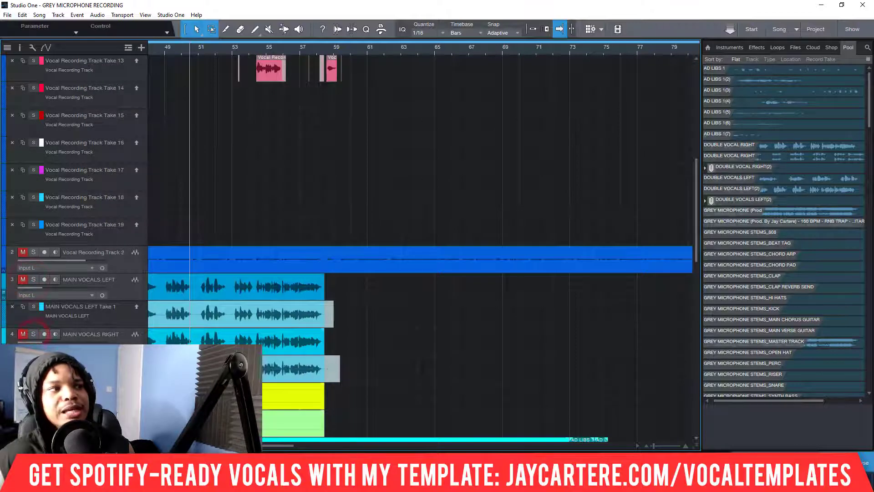
scroll(346, 246, down, 2)
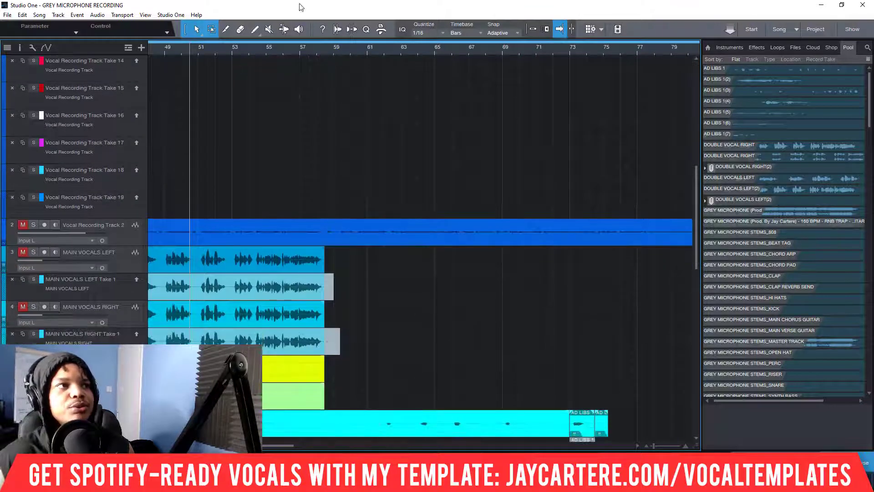
drag(295, 55, 630, 68)
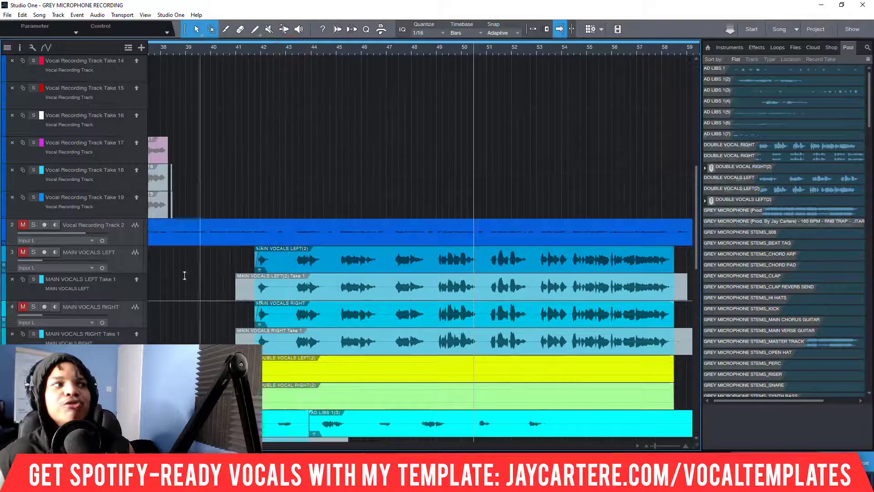
scroll(185, 310, up, 15)
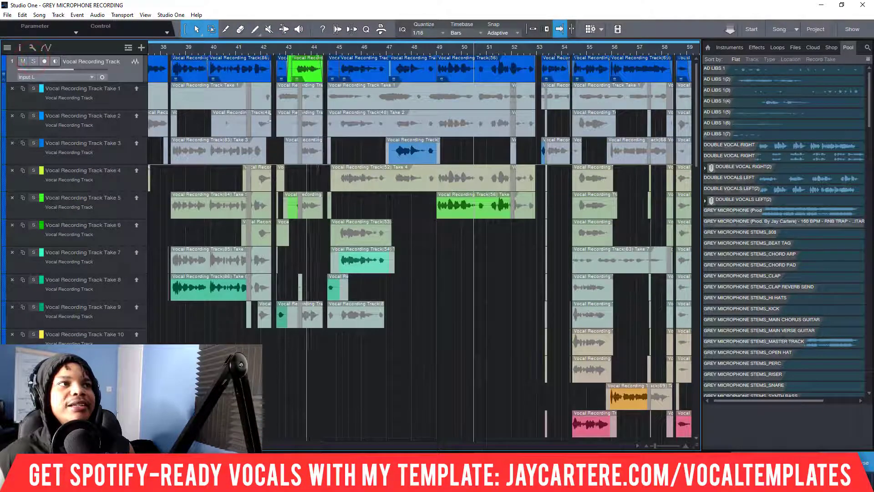
- Play the full mix with all vocal layers from just after bar 38, restart it around bar 42, and stop playback
scroll(344, 236, down, 3)
scroll(345, 237, down, 15)
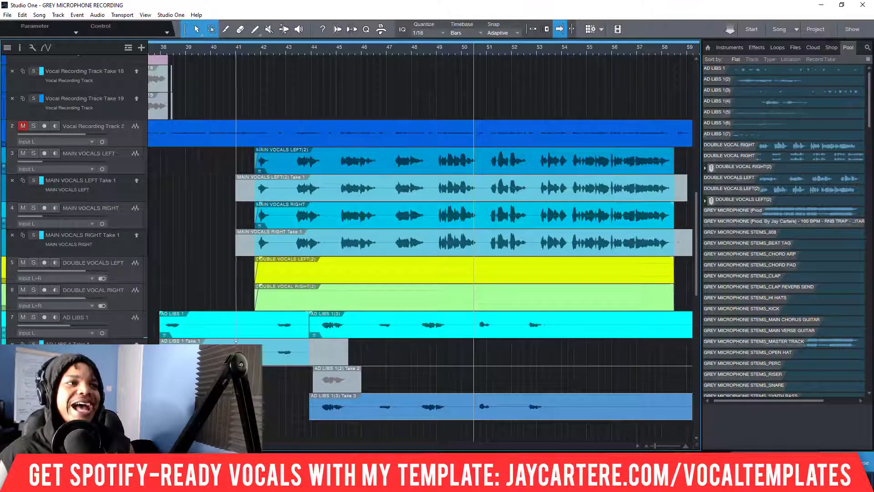
scroll(344, 269, down, 3)
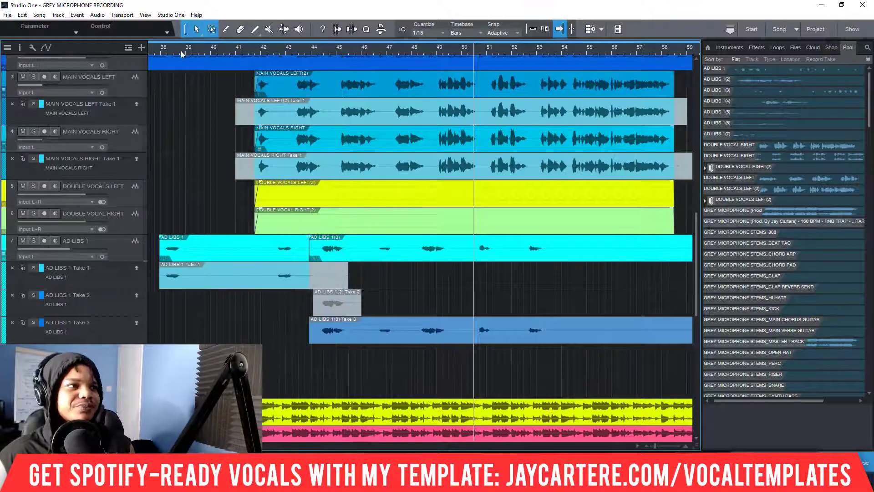
click(167, 50)
key(space)
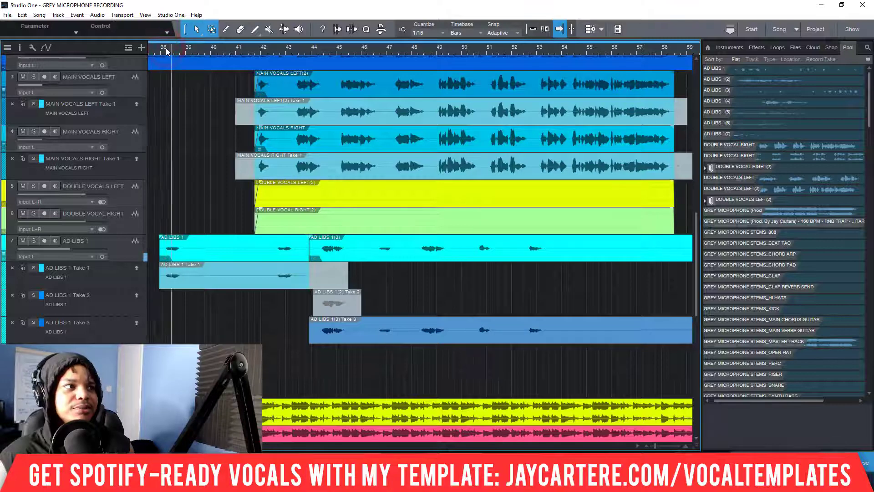
click(274, 51)
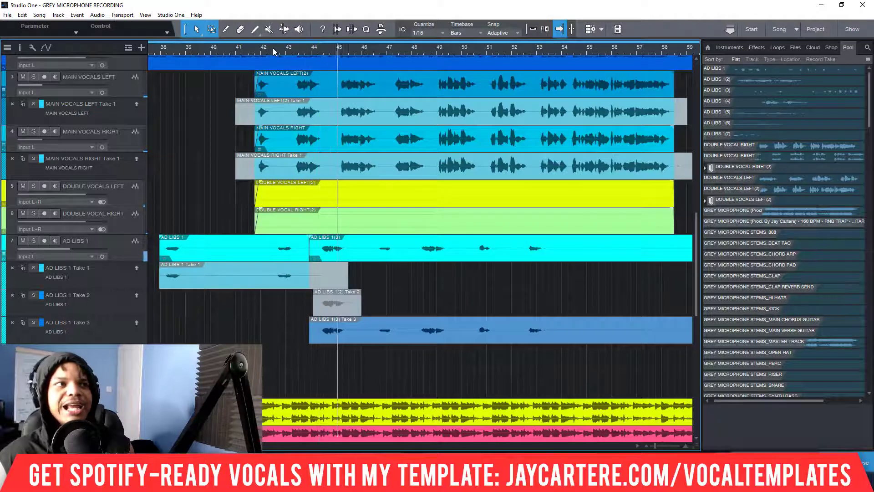
key(space)
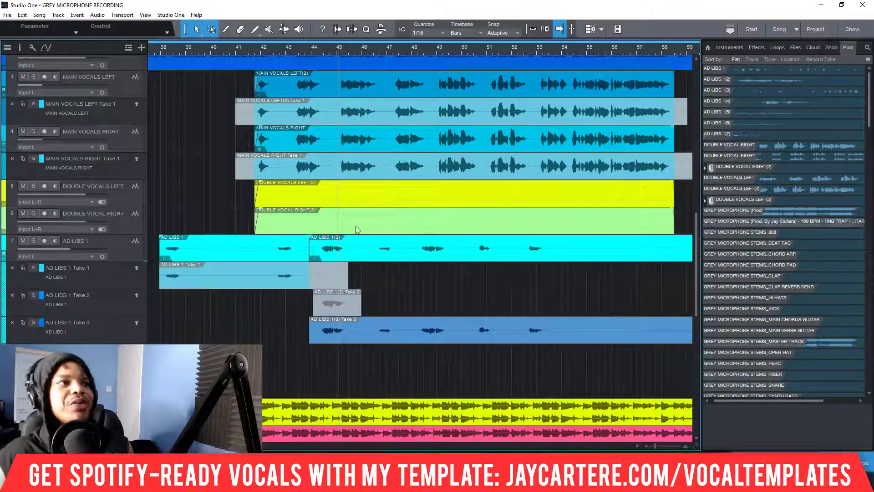
- Review the beat stem tracks over the whole song, and return to the lead, main, double and ad-lib vocal tracks
scroll(351, 165, down, 10)
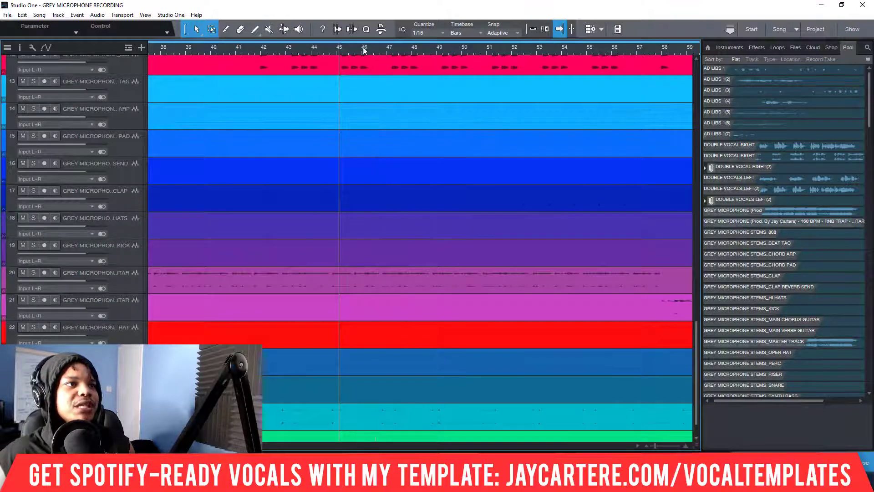
scroll(365, 49, down, 8)
scroll(314, 338, down, 2)
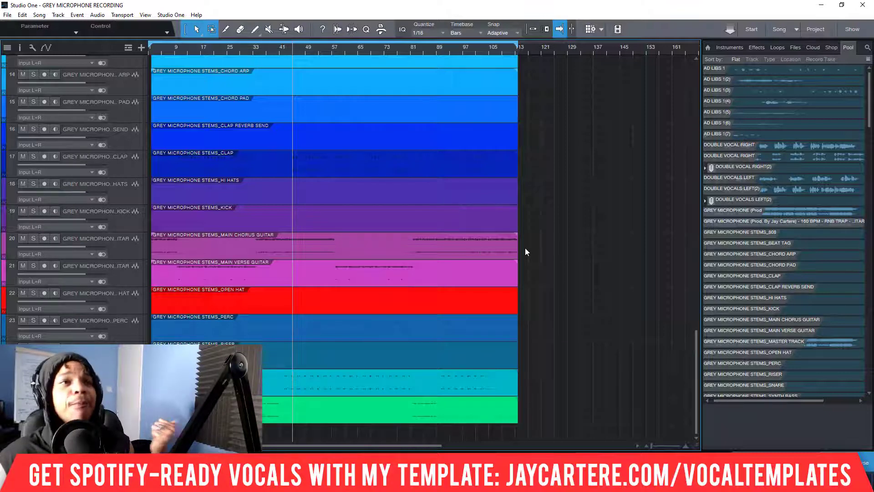
scroll(526, 248, up, 1)
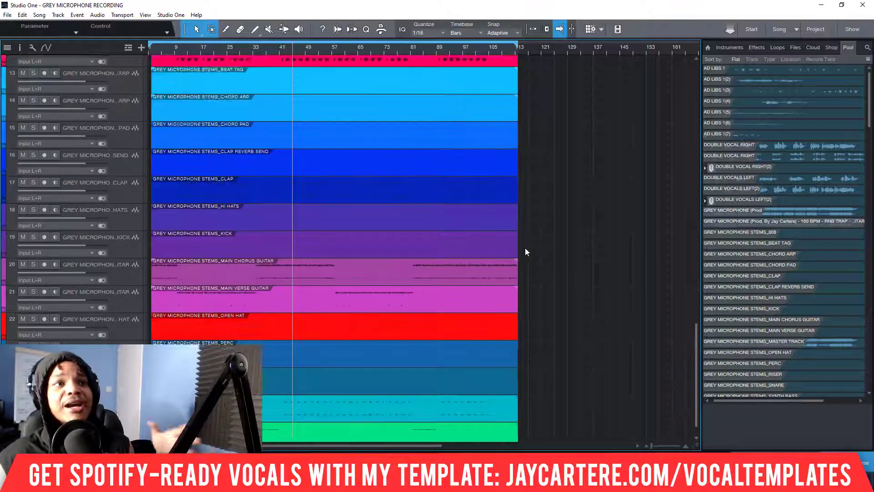
scroll(525, 248, up, 6)
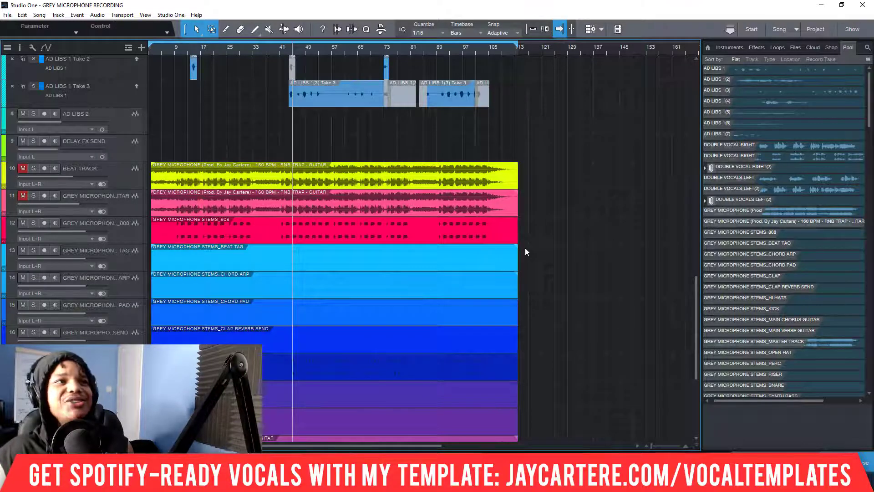
scroll(279, 160, up, 15)
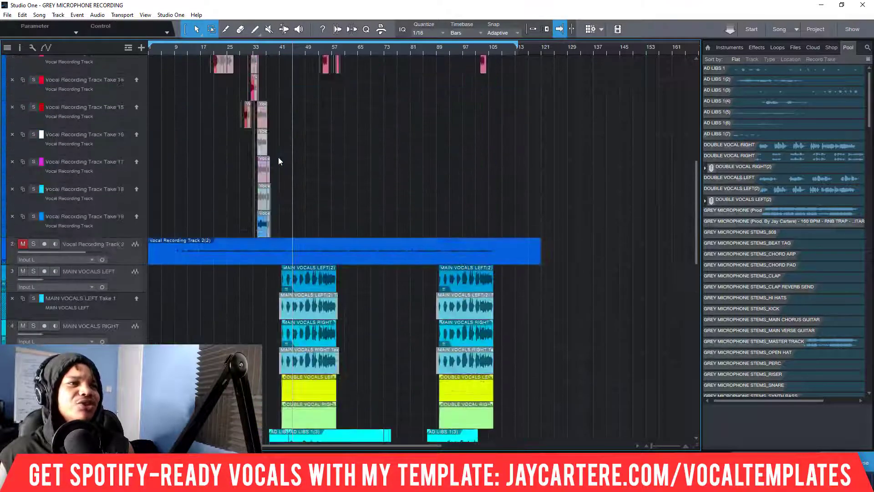
scroll(279, 160, down, 8)
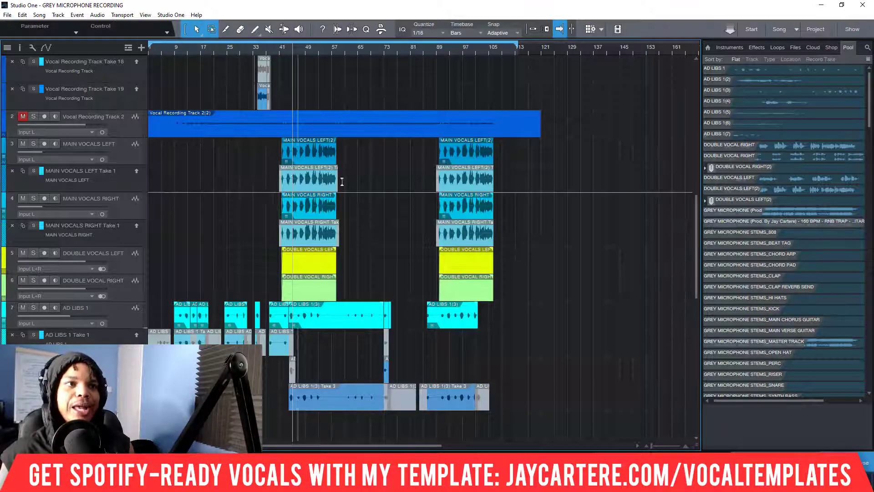
scroll(553, 206, down, 1)
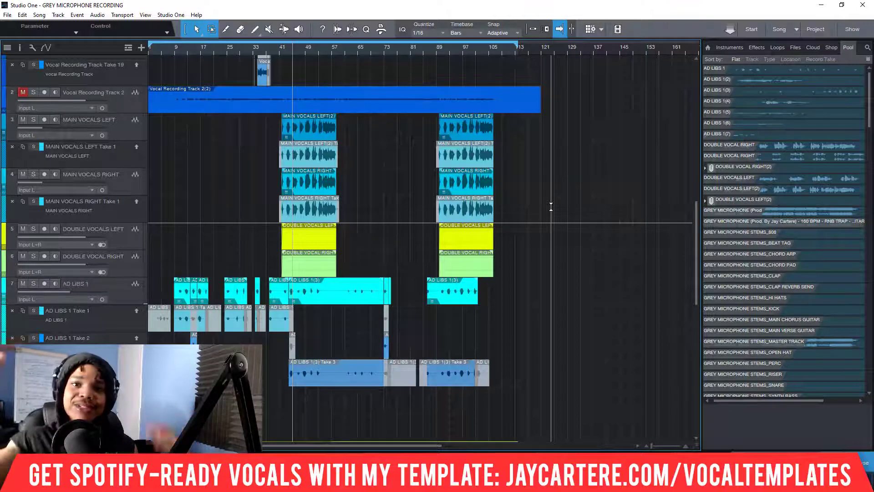
- Look through the arrangement from the ad-lib tracks and the beat track down to the last instrument stems
scroll(550, 206, down, 3)
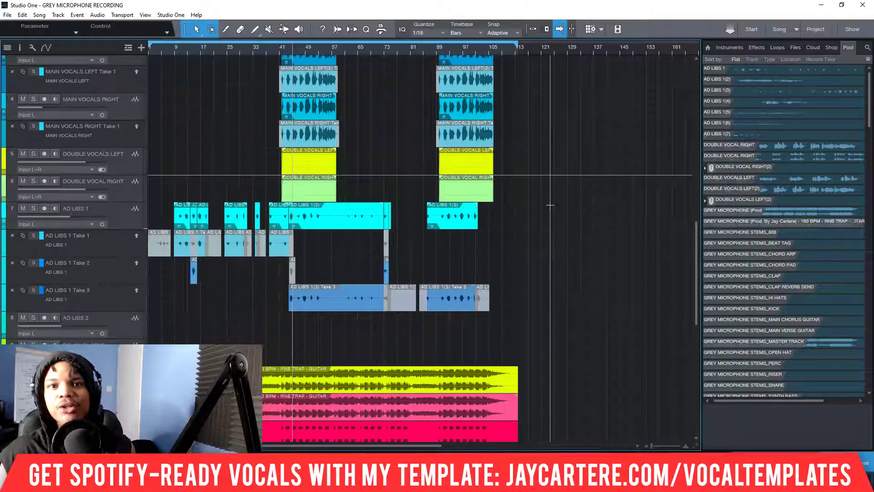
scroll(550, 206, down, 6)
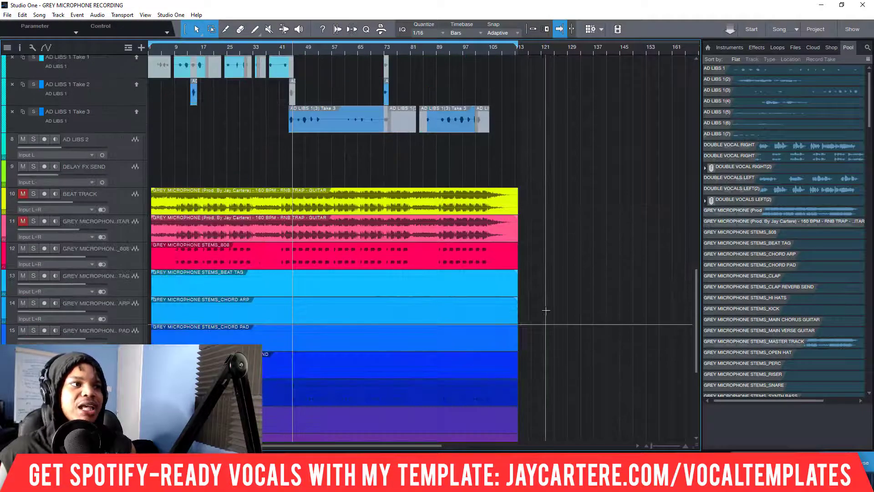
scroll(546, 311, down, 5)
scroll(546, 311, down, 3)
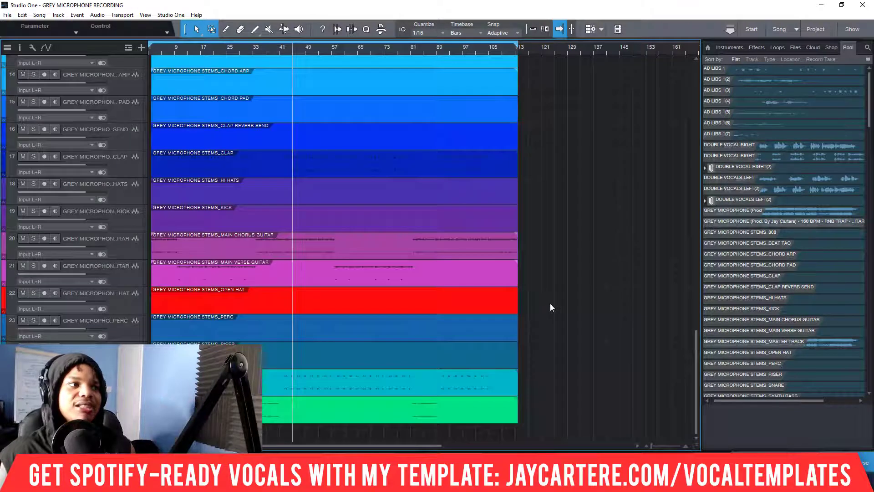
scroll(550, 303, up, 3)
scroll(550, 303, down, 3)
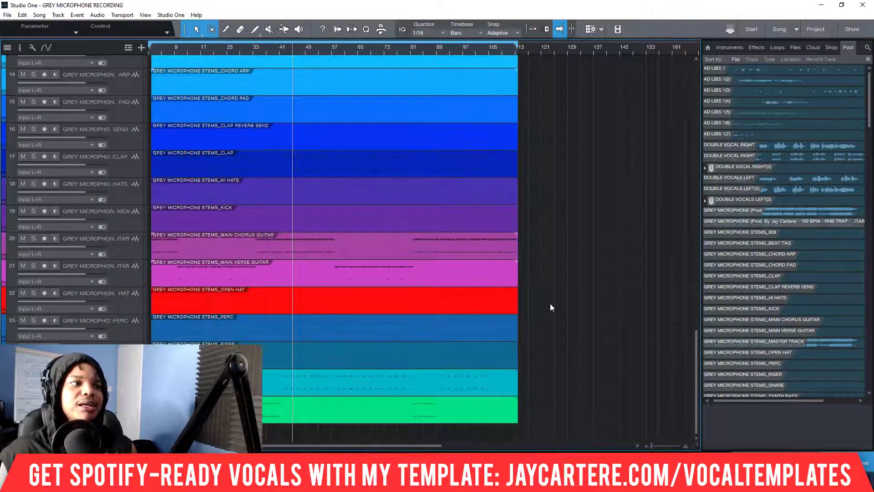
scroll(584, 347, up, 10)
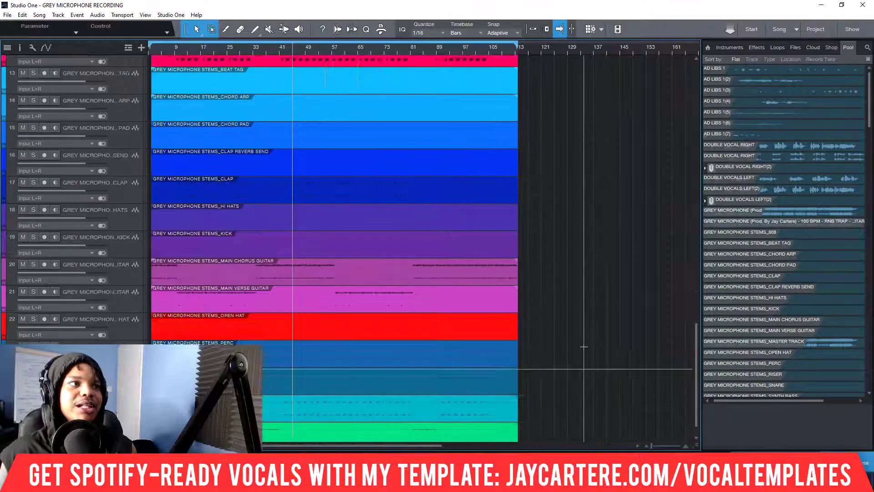
- Open the mixing console and enlarge it to show the inserts and sends of the vocal channels
scroll(584, 347, up, 15)
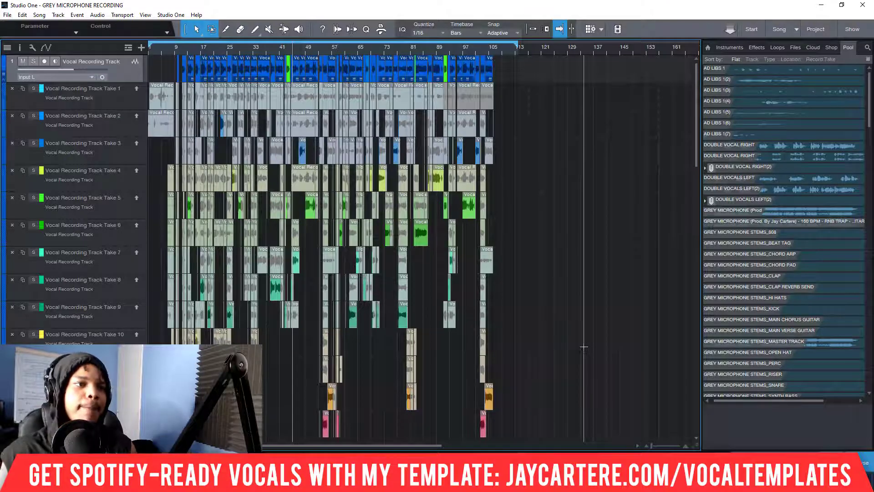
scroll(543, 262, down, 5)
scroll(543, 263, down, 4)
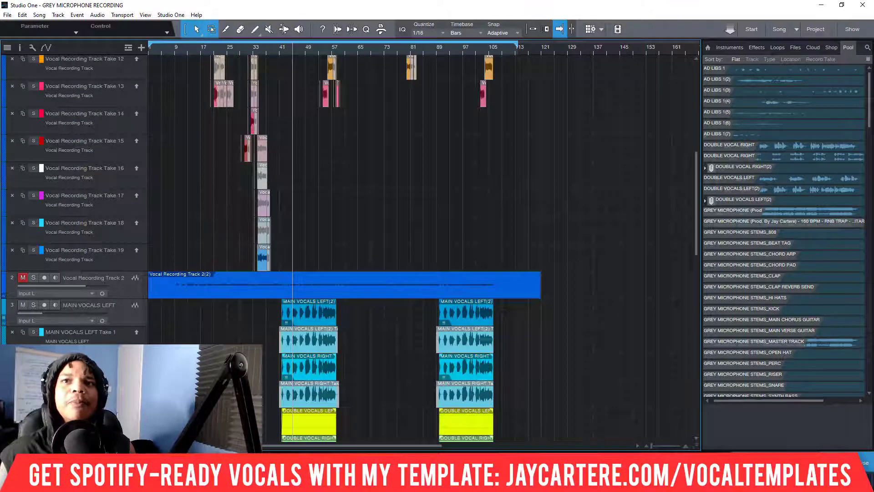
click(840, 463)
drag(318, 46, 288, 23)
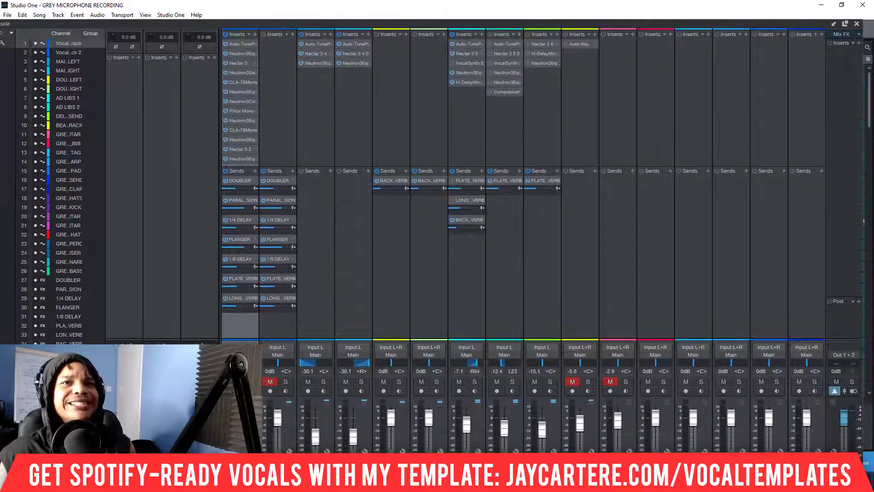
- Open the list of insert effects for the main output, dismiss it without adding one, and close the console
click(858, 43)
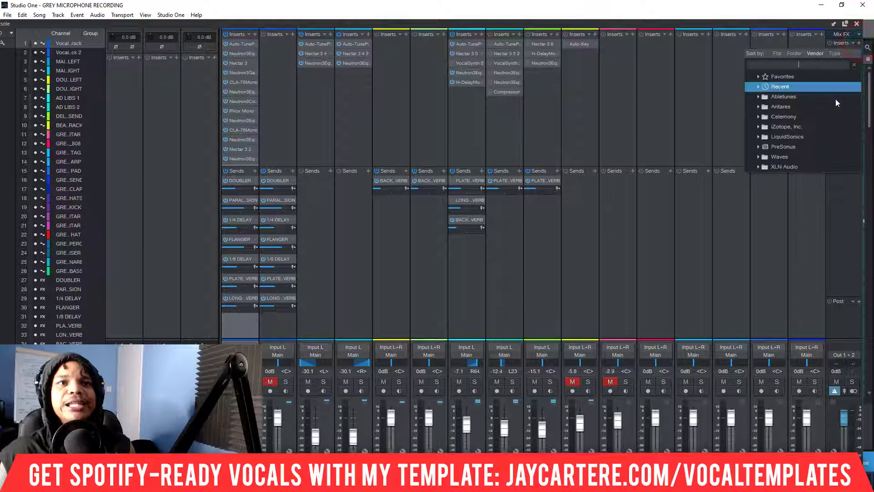
click(839, 222)
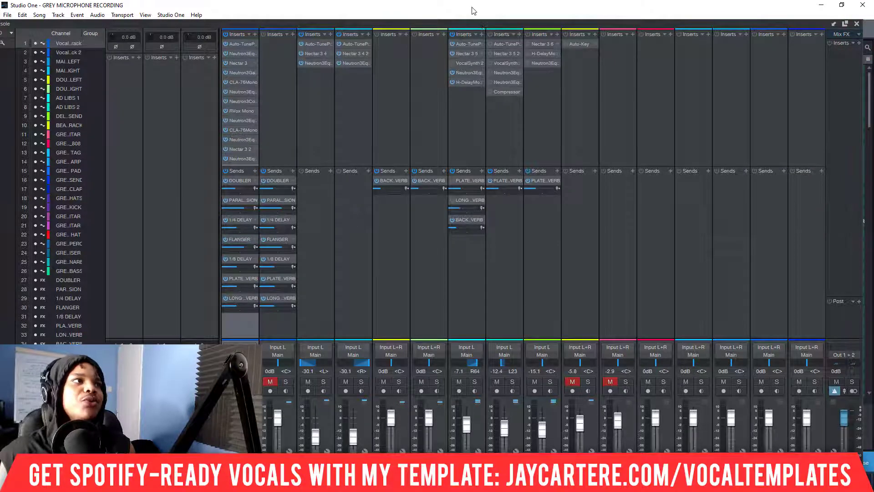
drag(283, 11, 674, 3)
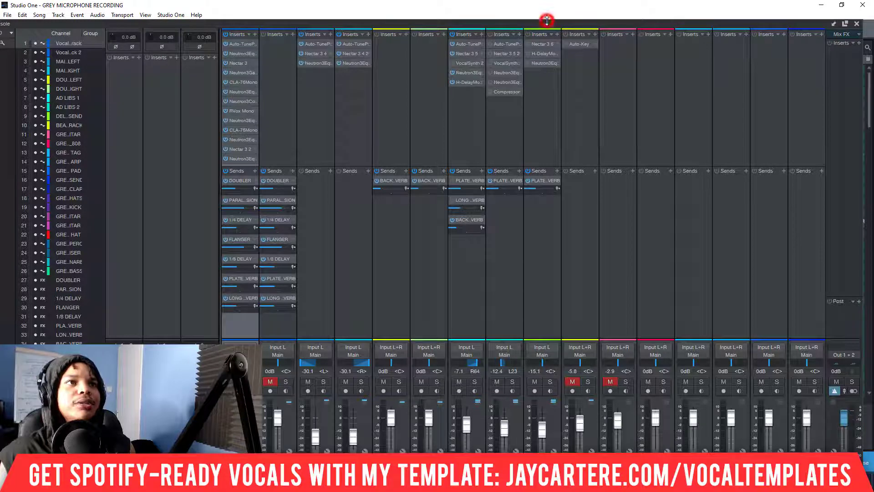
drag(547, 22, 873, 3)
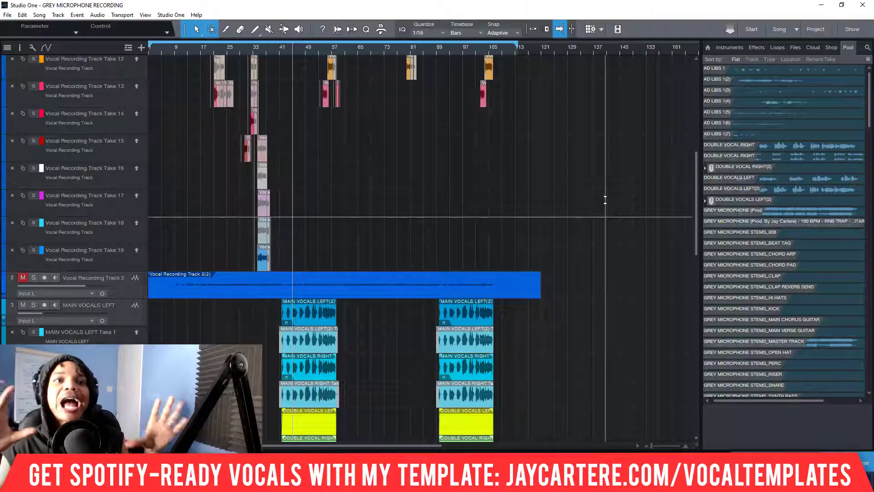
- Look through the arrangement from the lead vocal takes down to the last beat stems, and return to the lead Vocal Recording Track
scroll(605, 199, down, 10)
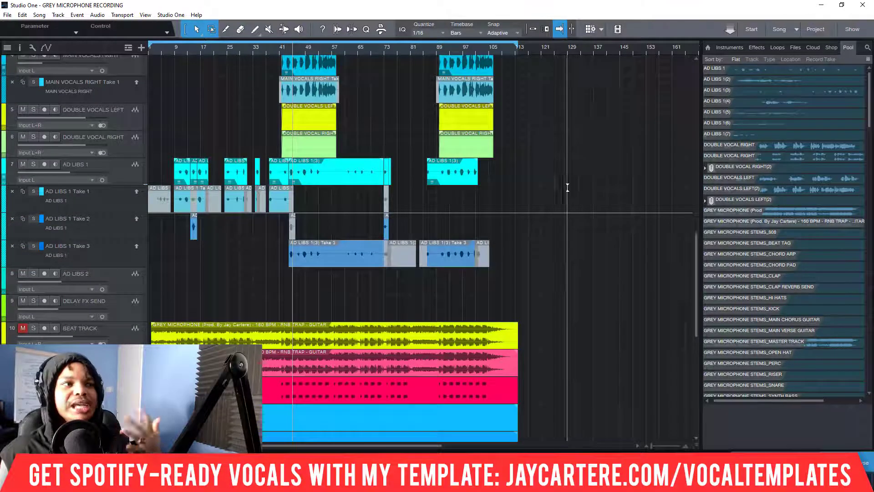
scroll(215, 303, down, 1)
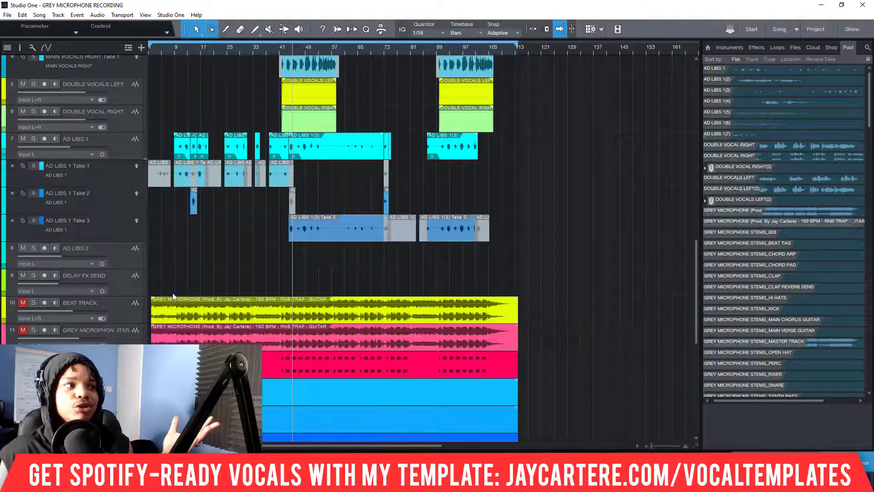
scroll(199, 289, down, 9)
scroll(386, 206, down, 2)
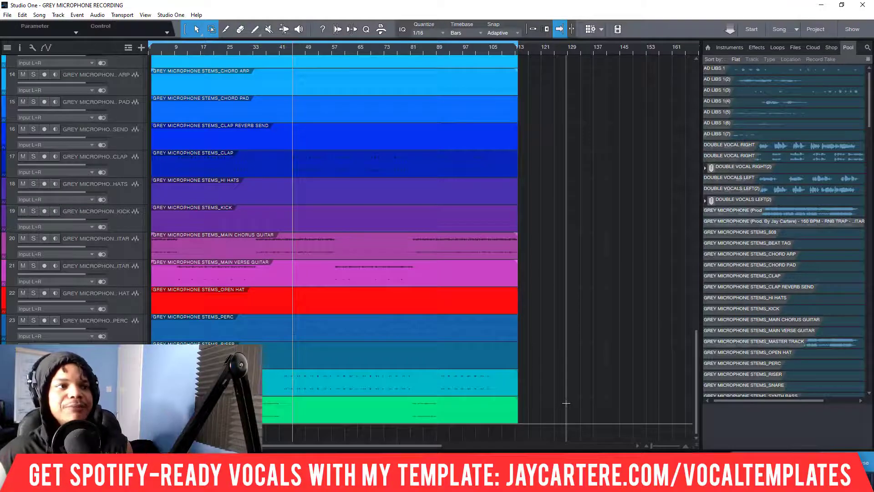
scroll(566, 388, up, 10)
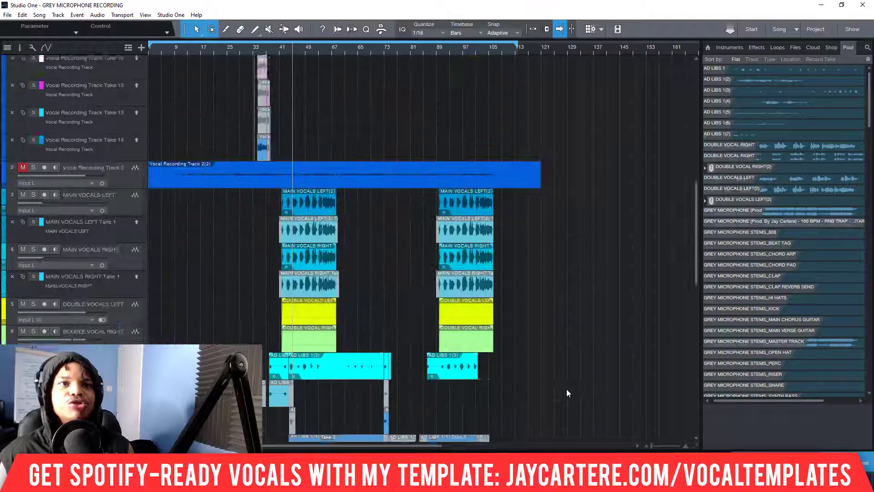
scroll(566, 389, up, 8)
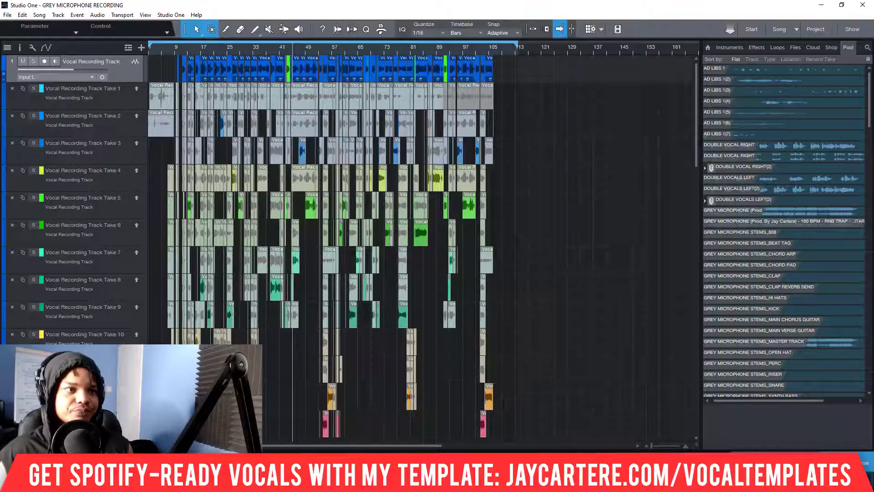
scroll(549, 382, down, 4)
scroll(549, 382, down, 15)
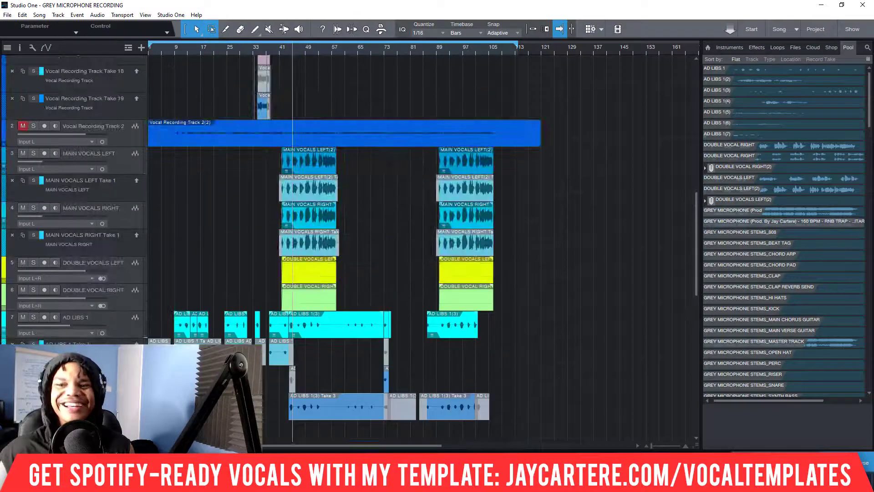
scroll(639, 237, up, 19)
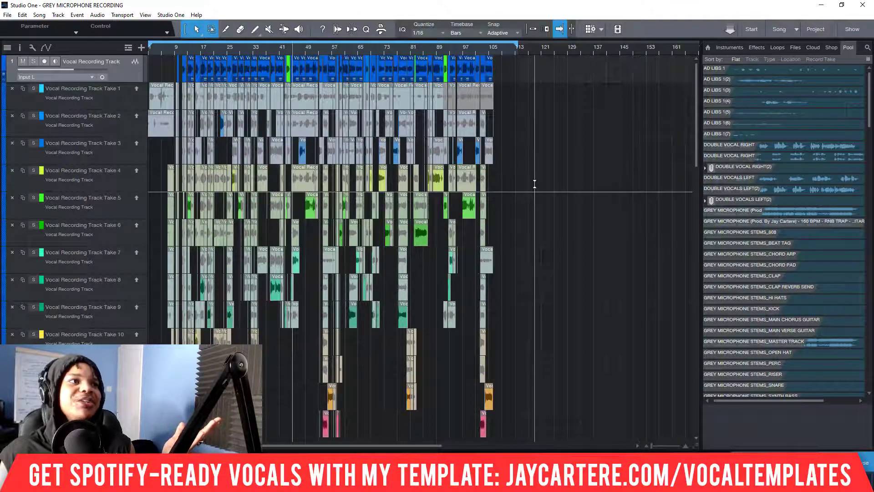
- Examine the comped takes of the lead Vocal Recording Track up close around bars 10 to 15, and over the whole song
scroll(180, 57, up, 10)
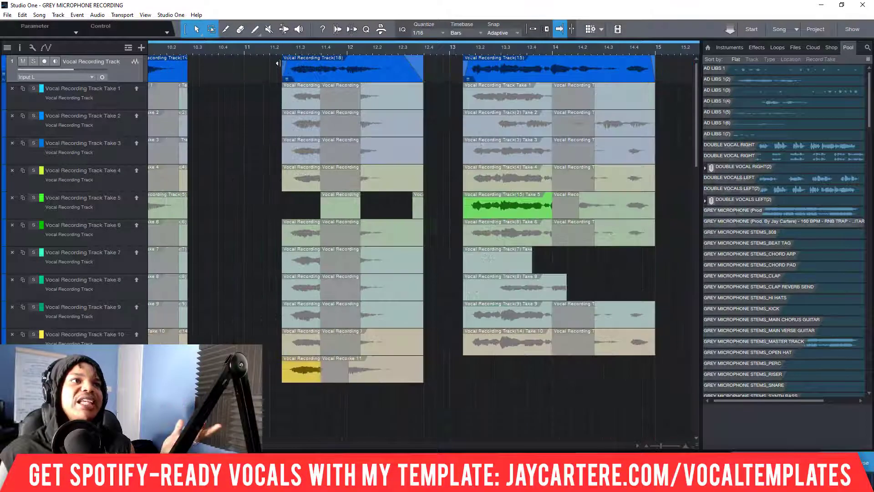
scroll(426, 75, down, 2)
scroll(426, 75, up, 3)
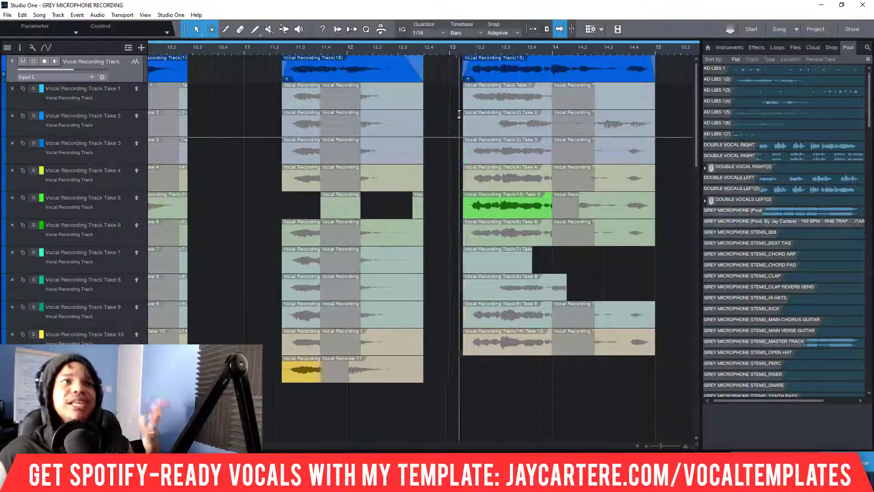
scroll(394, 48, down, 6)
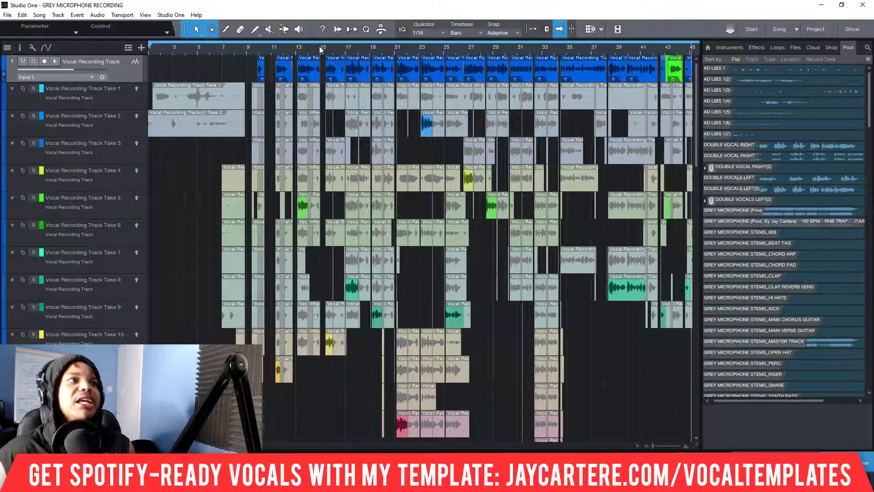
scroll(260, 54, up, 10)
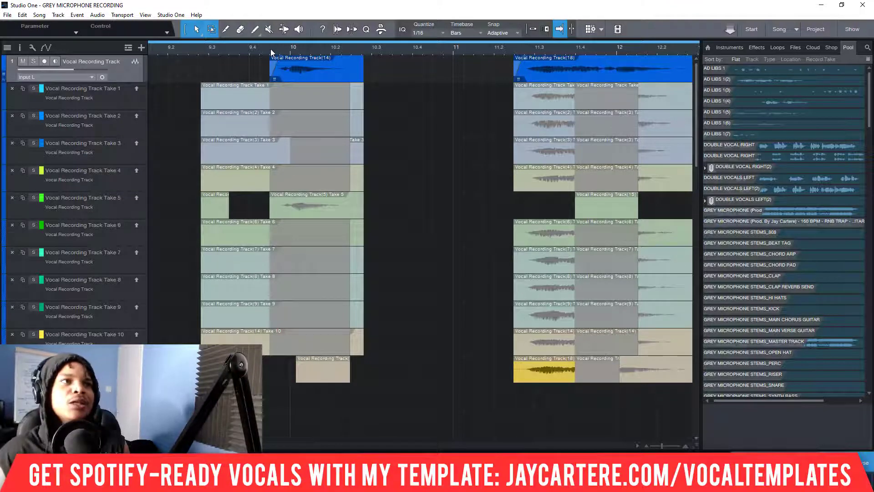
scroll(270, 48, down, 5)
scroll(485, 75, down, 3)
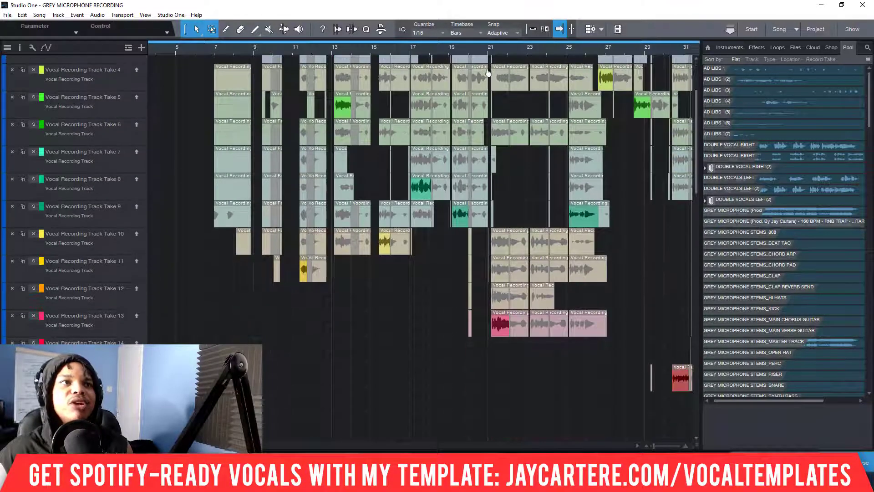
scroll(417, 110, up, 3)
scroll(523, 51, down, 3)
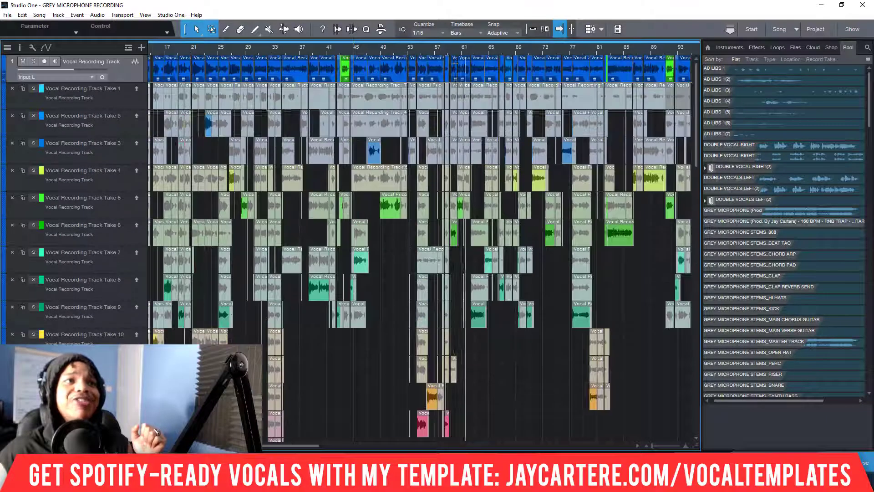
scroll(454, 52, down, 3)
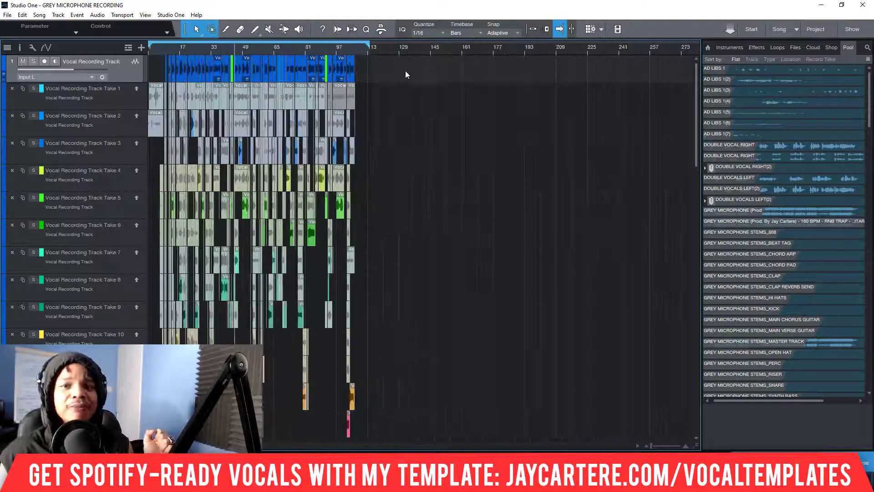